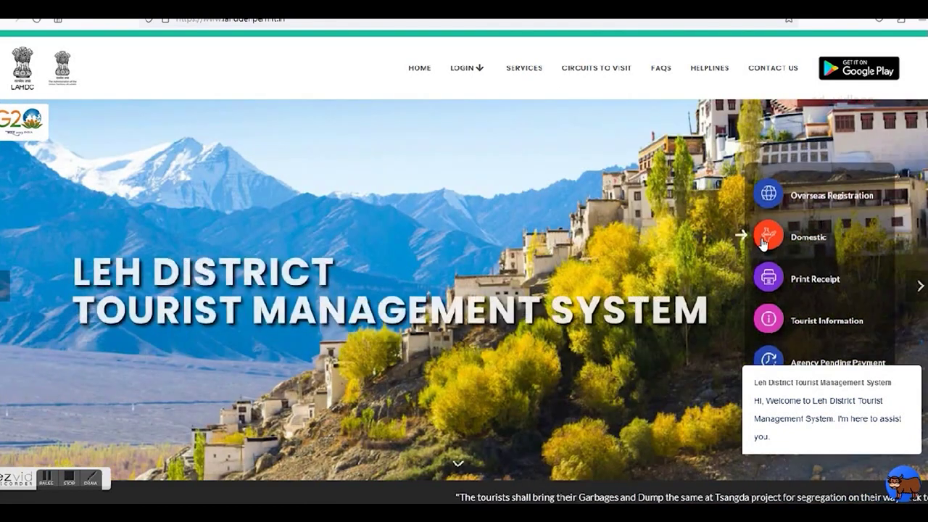
Open the Domestic form, read the welcome notice, then close it and the protected-area permit popup.
{"action": "left_click", "coordinate": [762, 240]}
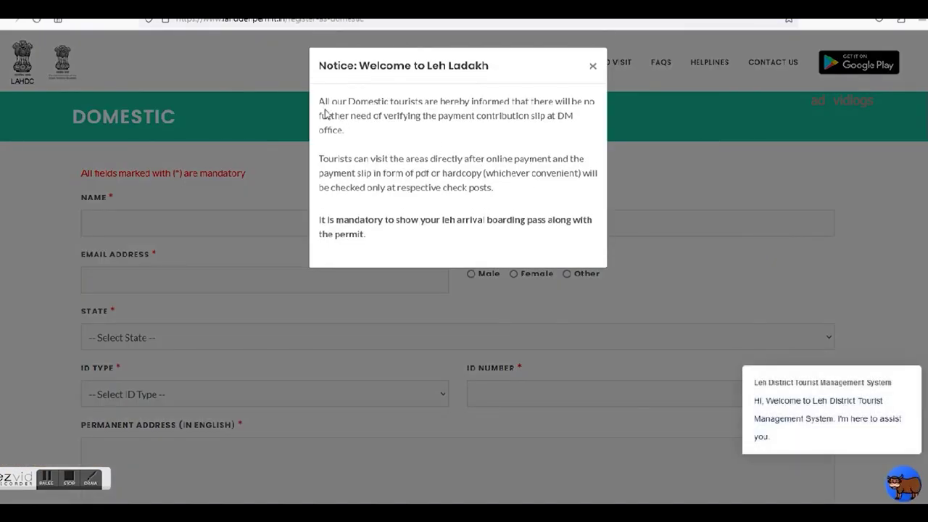
{"action": "left_click_drag", "start_coordinate": [320, 104], "coordinate": [585, 240]}
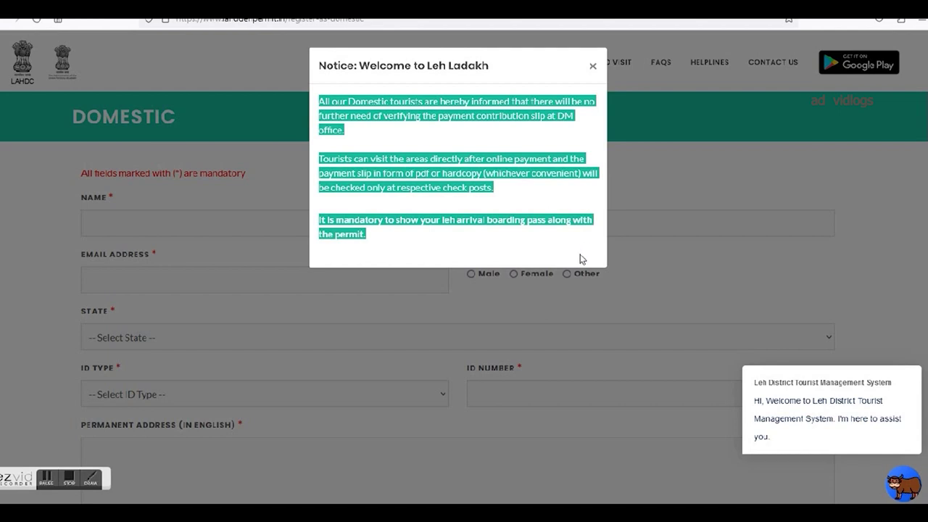
{"action": "left_click", "coordinate": [513, 135]}
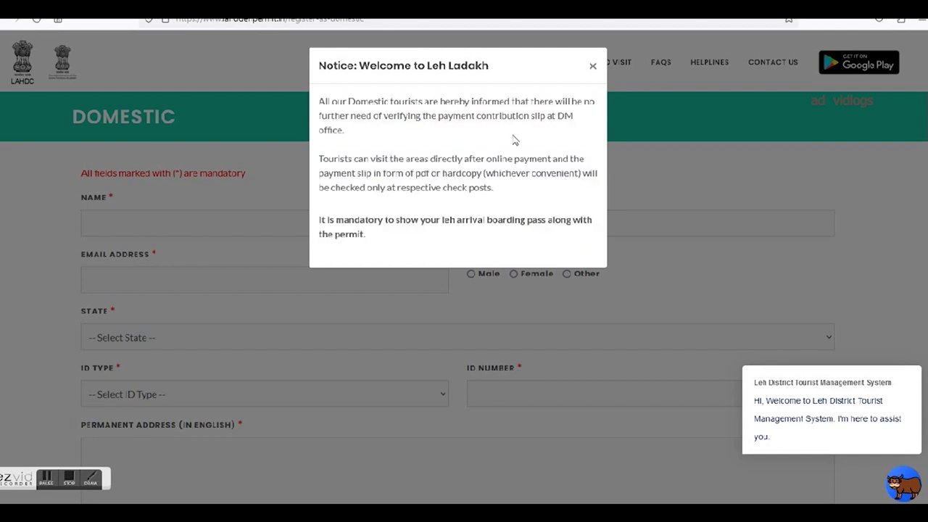
{"action": "left_click_drag", "start_coordinate": [321, 115], "coordinate": [578, 123]}
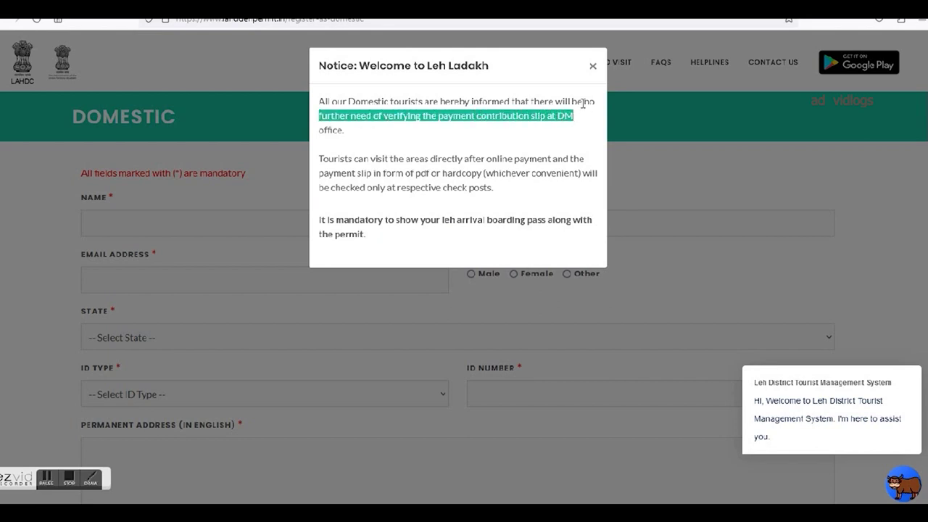
{"action": "left_click", "coordinate": [510, 145]}
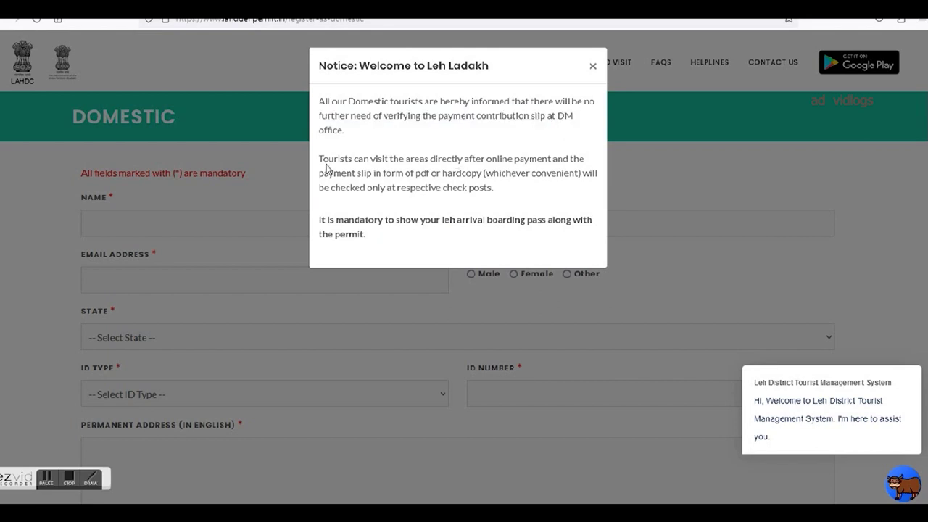
{"action": "left_click_drag", "start_coordinate": [319, 158], "coordinate": [585, 171]}
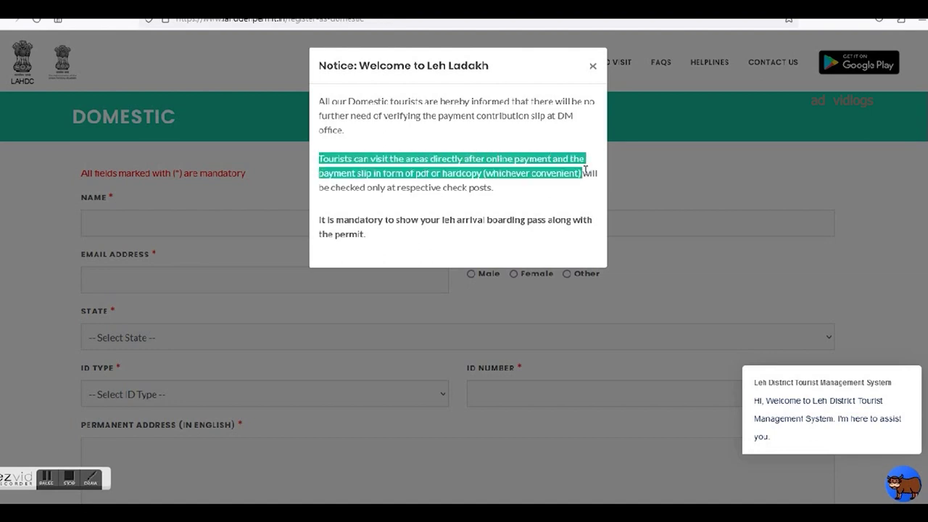
{"action": "left_click", "coordinate": [592, 67]}
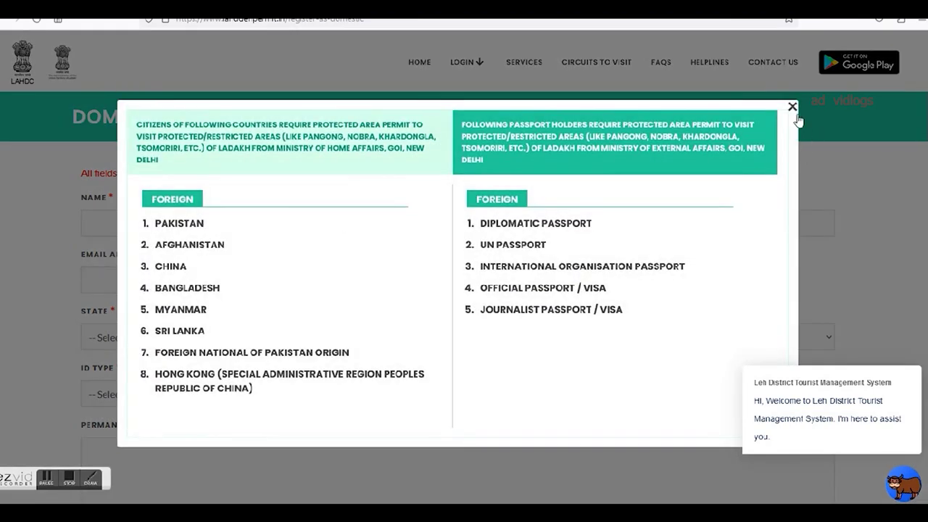
{"action": "left_click", "coordinate": [792, 108]}
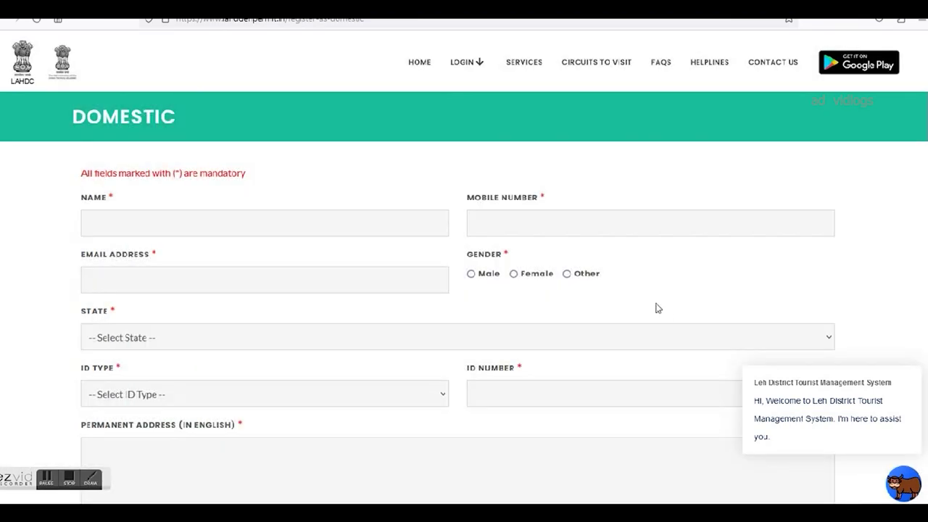
Enter the applicant's full name, 10-digit mobile number and e-mail address in the Domestic form.
{"action": "left_click", "coordinate": [151, 230]}
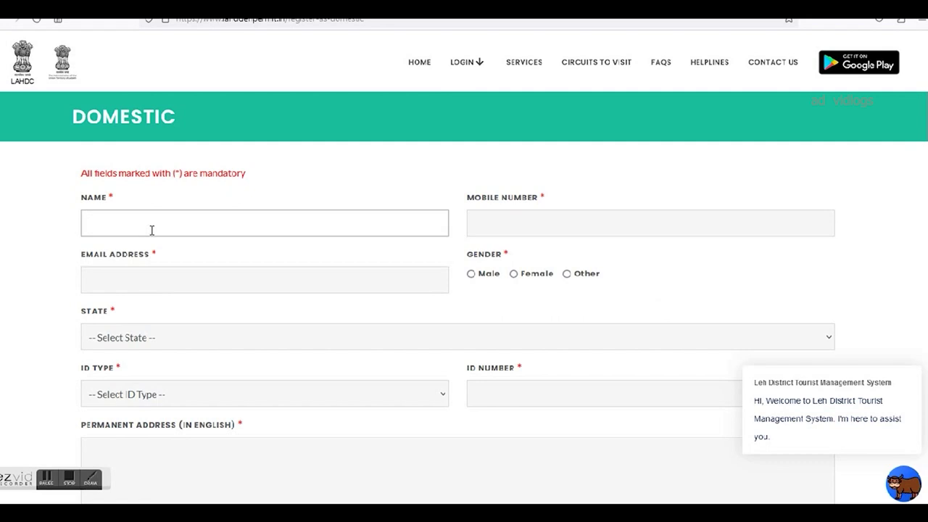
{"action": "type", "text": "AD VIDLO"}
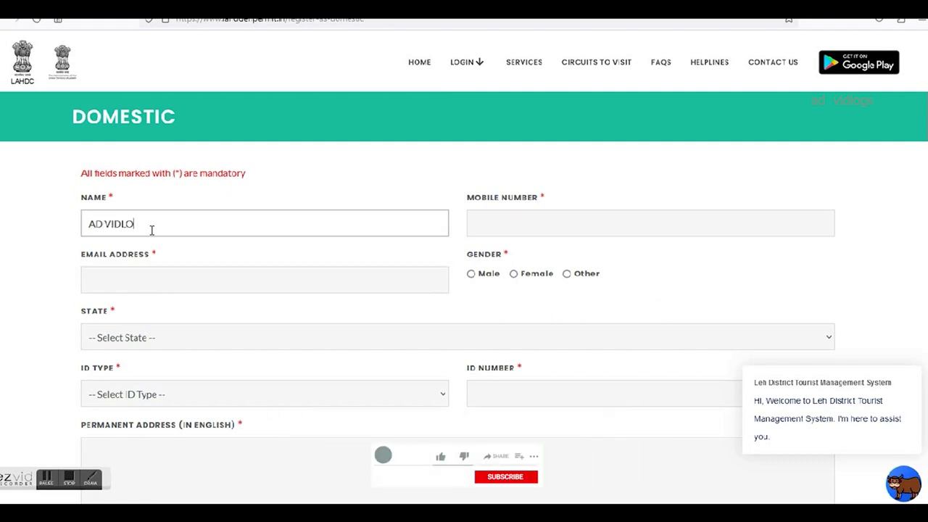
{"action": "type", "text": "GS"}
{"action": "key", "text": "Tab"}
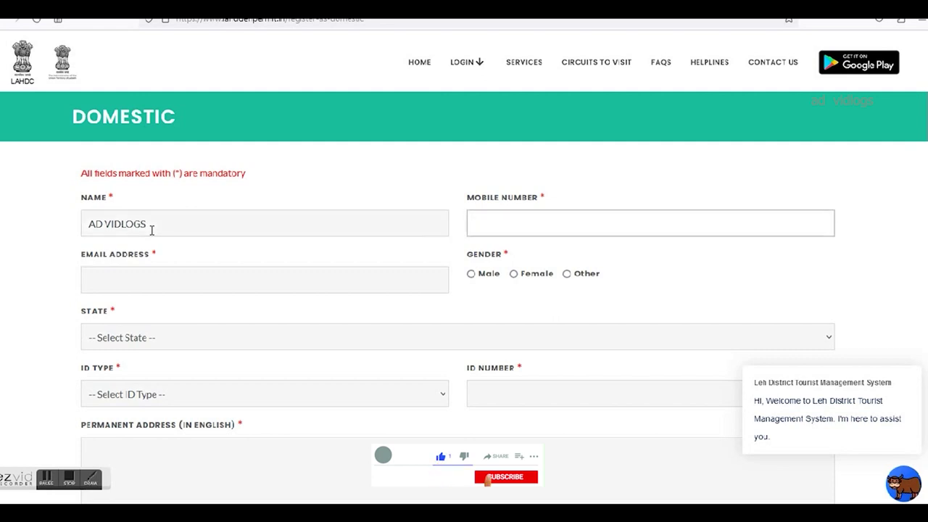
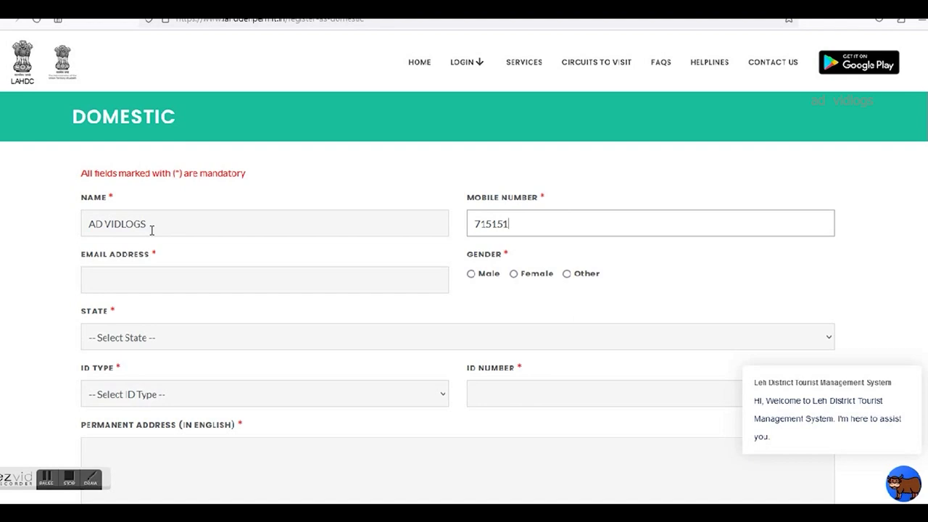
{"action": "left_click", "coordinate": [237, 288]}
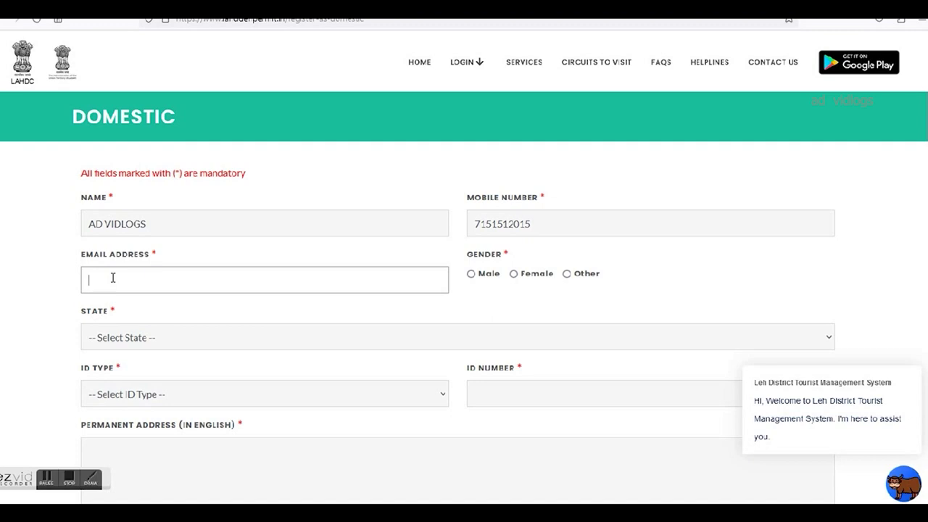
Set gender to Male, State to West Bengal and ID Type to Aadhar Card.
{"action": "left_click", "coordinate": [471, 274]}
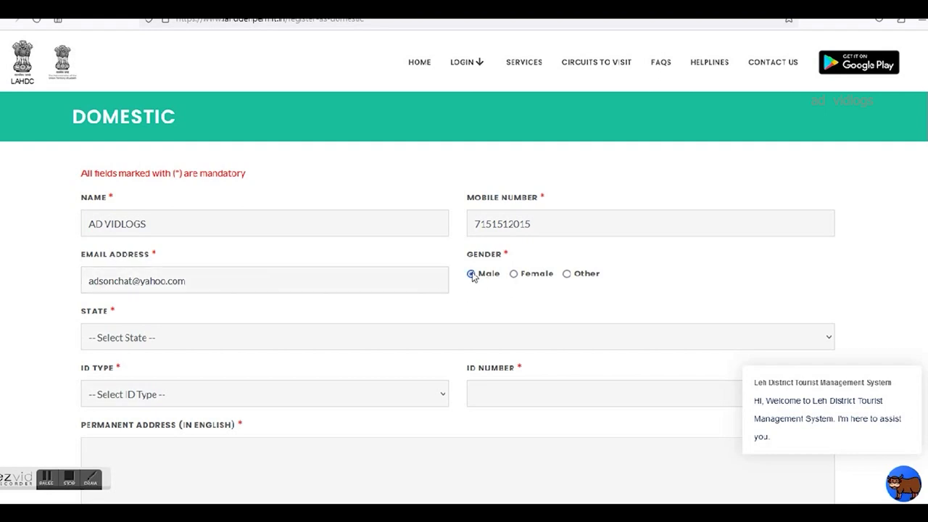
{"action": "left_click", "coordinate": [174, 344]}
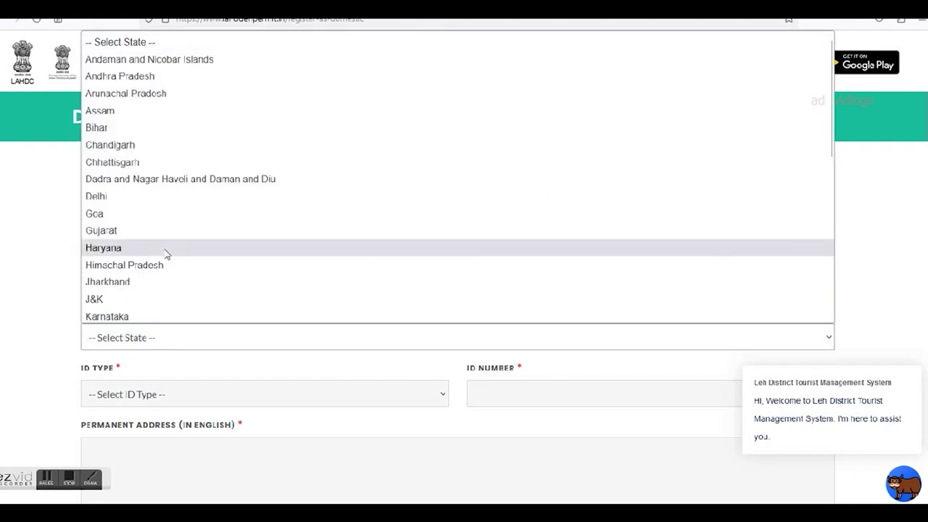
{"action": "scroll", "coordinate": [166, 254], "scroll_direction": "down", "scroll_amount": 5}
{"action": "left_click", "coordinate": [142, 312]}
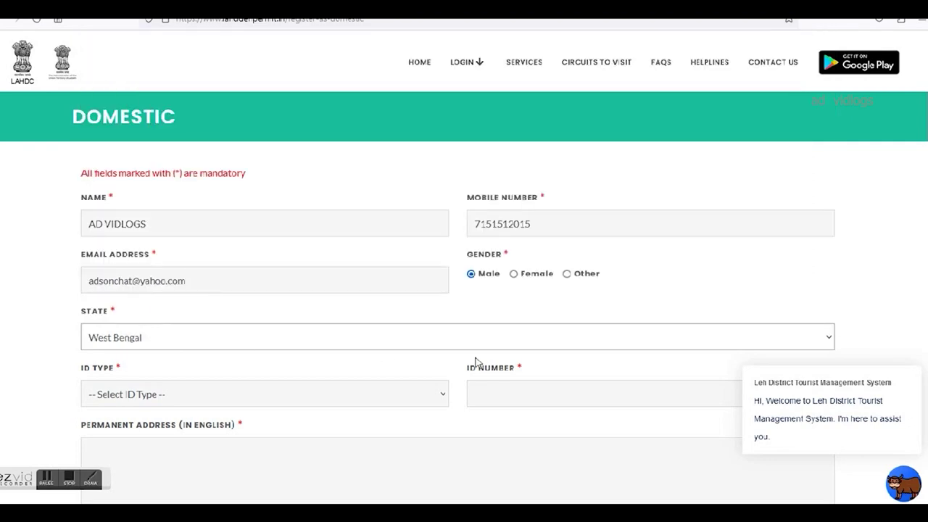
{"action": "scroll", "coordinate": [297, 369], "scroll_direction": "down", "scroll_amount": 3}
{"action": "left_click", "coordinate": [224, 216]}
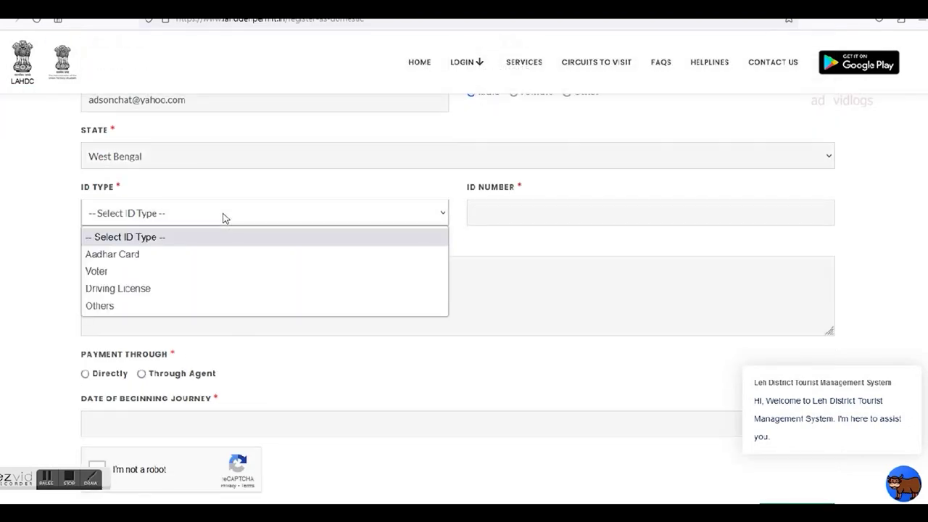
{"action": "left_click", "coordinate": [205, 254]}
Enter the Aadhaar number and permanent address, and set Payment Through to Directly.
{"action": "left_click", "coordinate": [509, 211]}
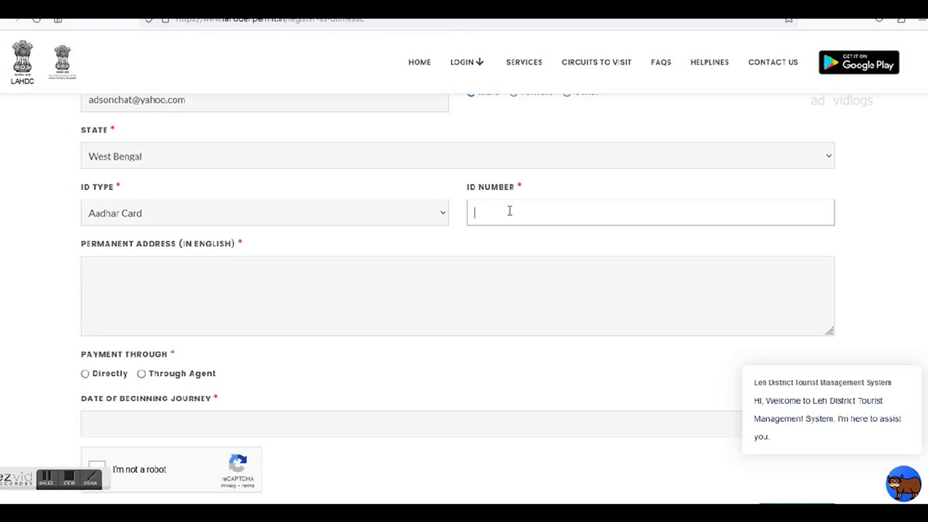
{"action": "left_click", "coordinate": [317, 285]}
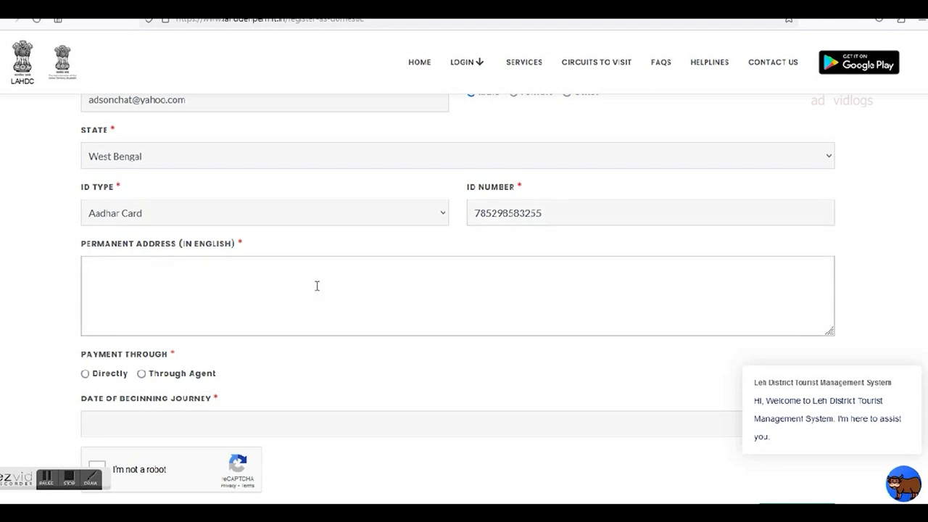
{"action": "type", "text": "AD VIDLOGS, KOLKATA"}
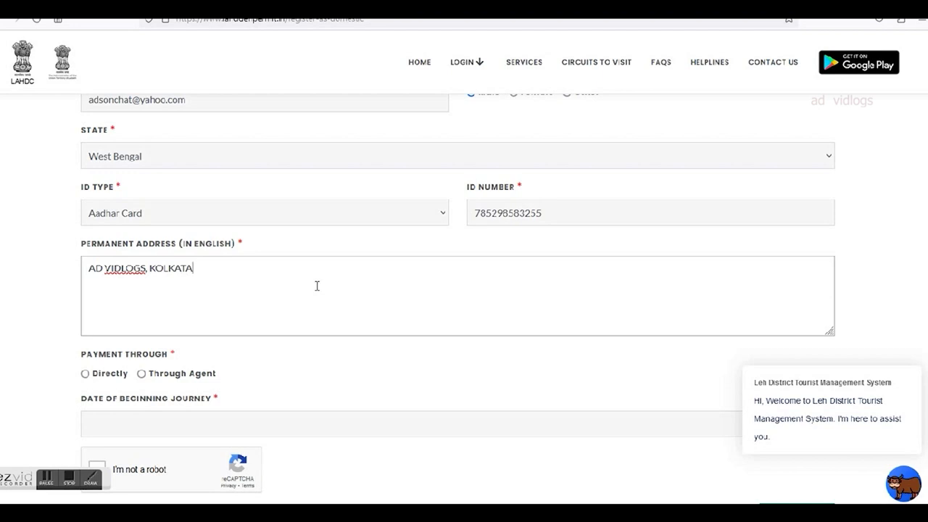
{"action": "left_click", "coordinate": [119, 379]}
{"action": "scroll", "coordinate": [227, 367], "scroll_direction": "down", "scroll_amount": 2}
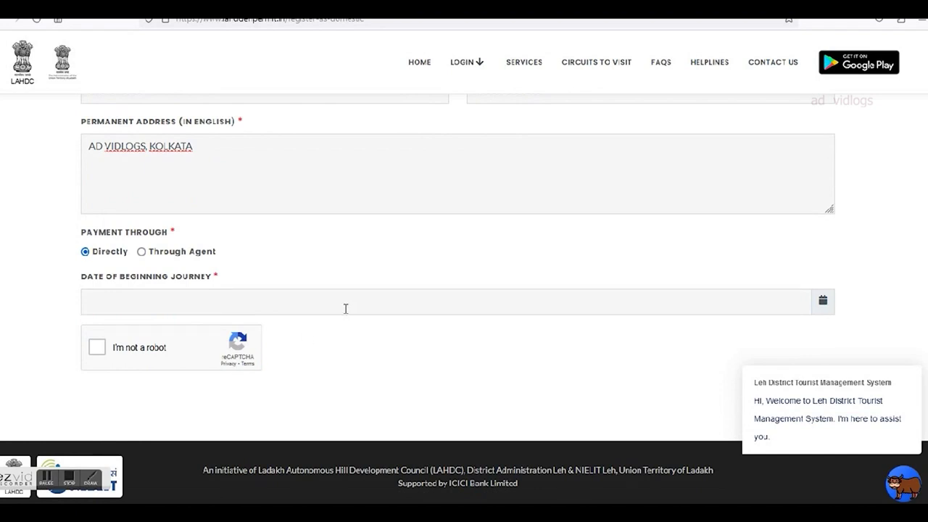
Set the journey start date to 18/07/2023, pass the robot check and dismiss the chat popup.
{"action": "left_click", "coordinate": [824, 302]}
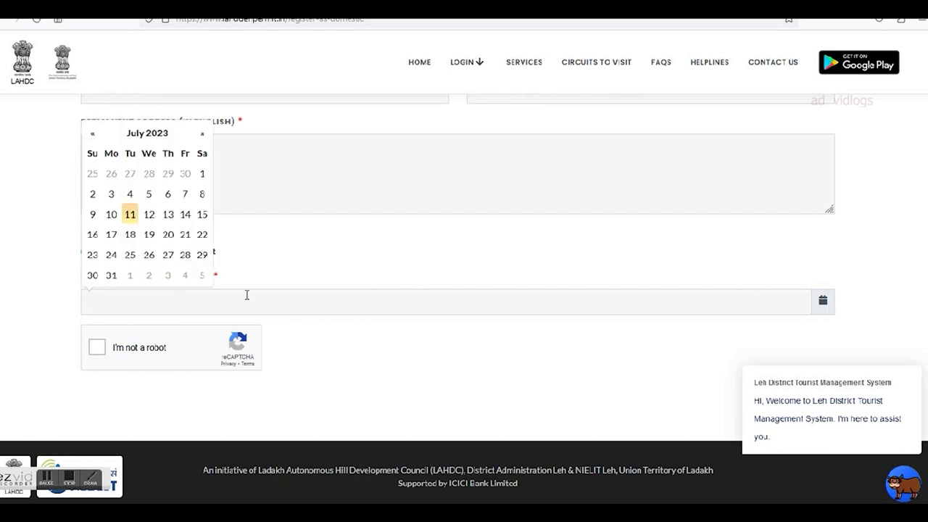
{"action": "left_click", "coordinate": [130, 236]}
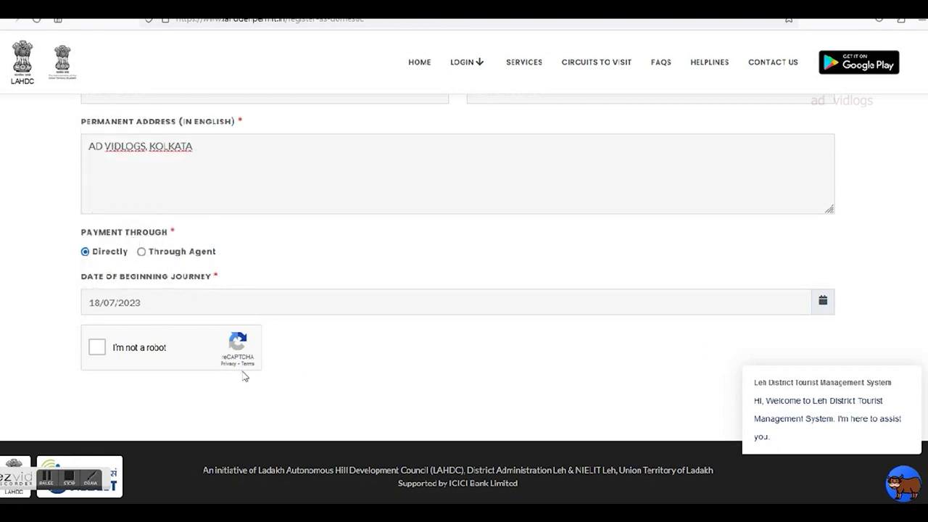
{"action": "left_click", "coordinate": [97, 347]}
{"action": "scroll", "coordinate": [313, 368], "scroll_direction": "down", "scroll_amount": 1}
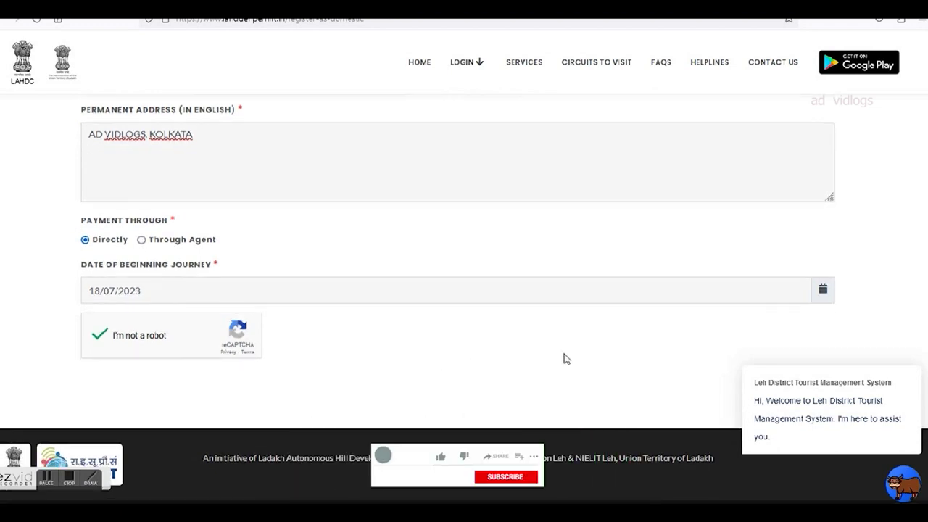
{"action": "left_click", "coordinate": [913, 352]}
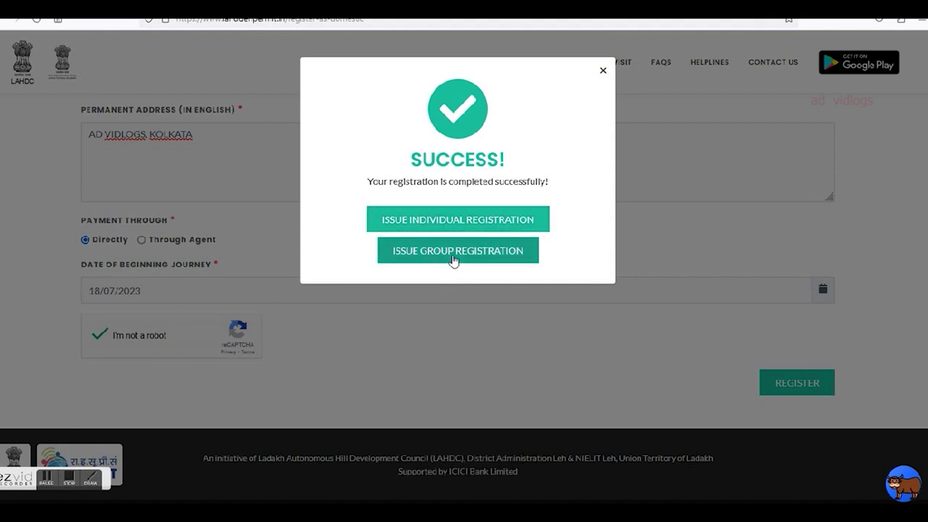
Start a group registration and begin the first tourist's name in Tourist Details.
{"action": "left_click", "coordinate": [453, 254]}
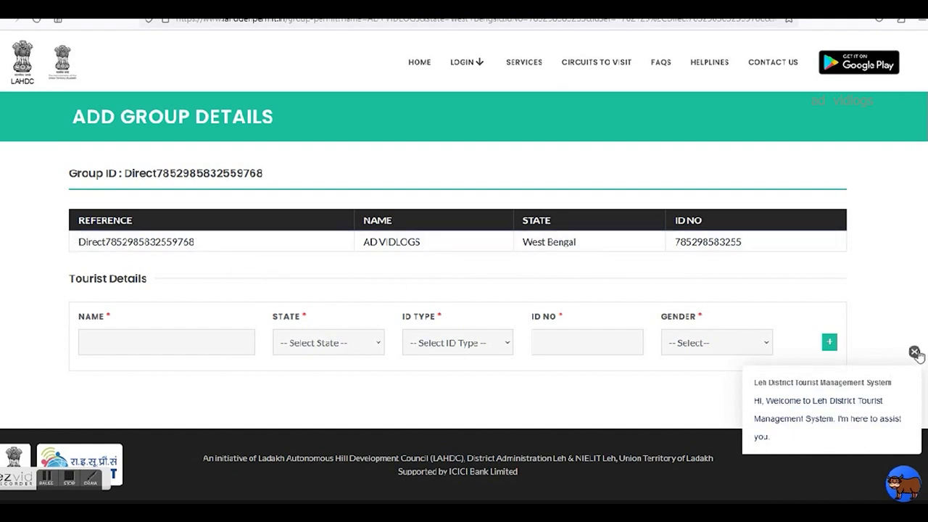
{"action": "left_click", "coordinate": [915, 353]}
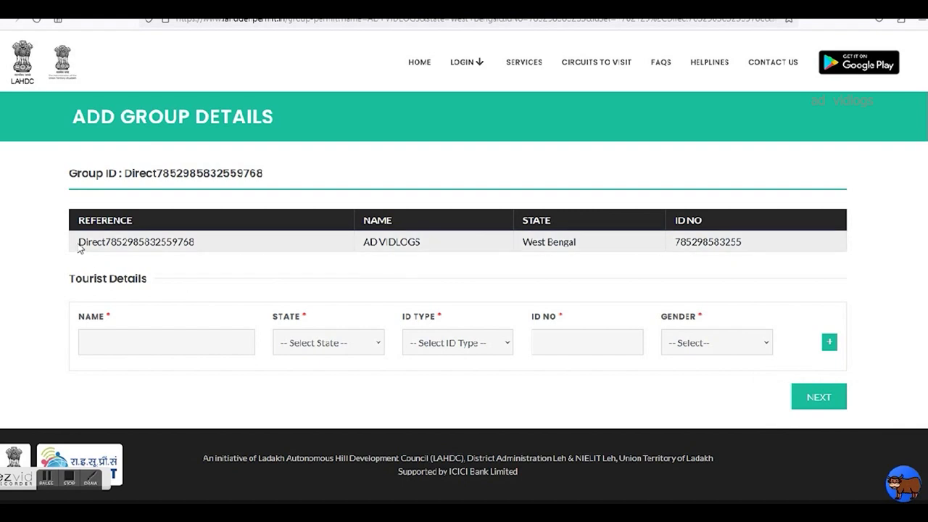
{"action": "left_click_drag", "start_coordinate": [80, 243], "coordinate": [754, 256]}
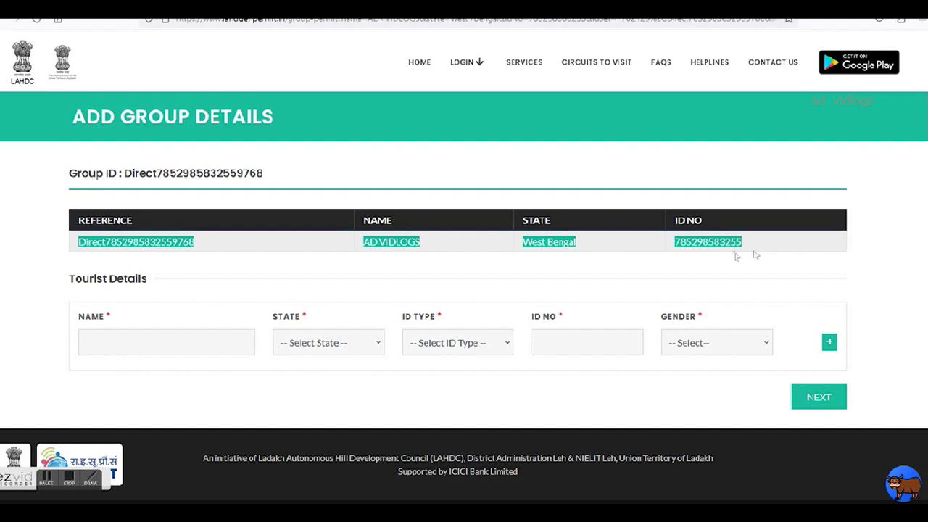
{"action": "left_click", "coordinate": [355, 299]}
{"action": "left_click", "coordinate": [176, 348]}
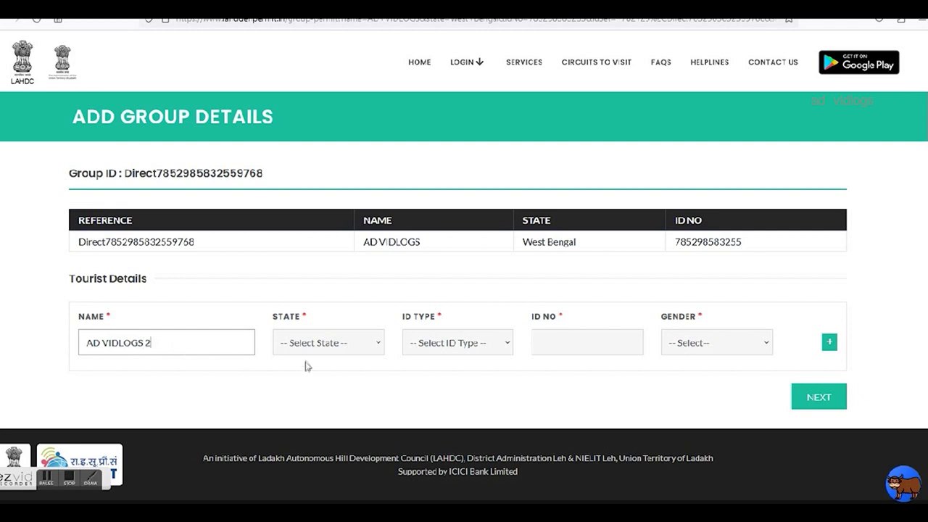
Set the first tourist's state to West Bengal and ID type to Aadhar Card.
{"action": "left_click", "coordinate": [325, 352]}
{"action": "scroll", "coordinate": [322, 296], "scroll_direction": "down", "scroll_amount": 6}
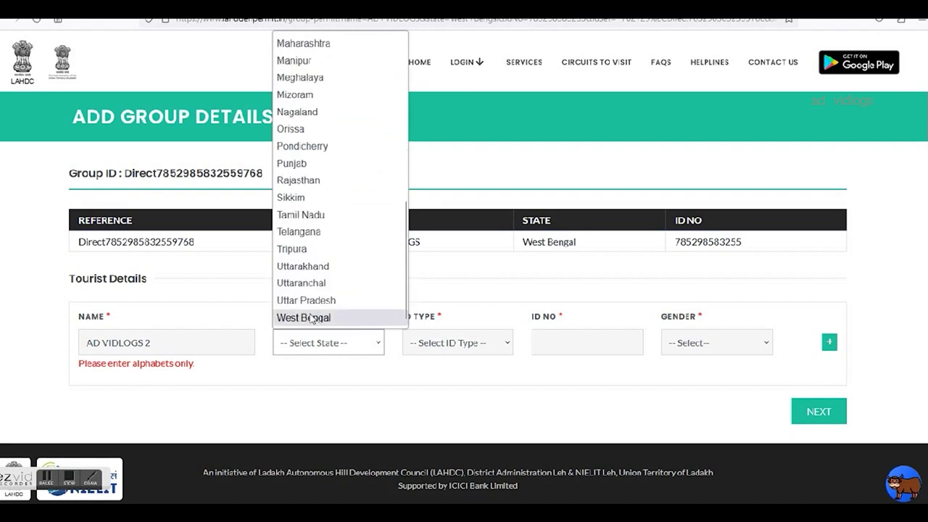
{"action": "left_click", "coordinate": [312, 319]}
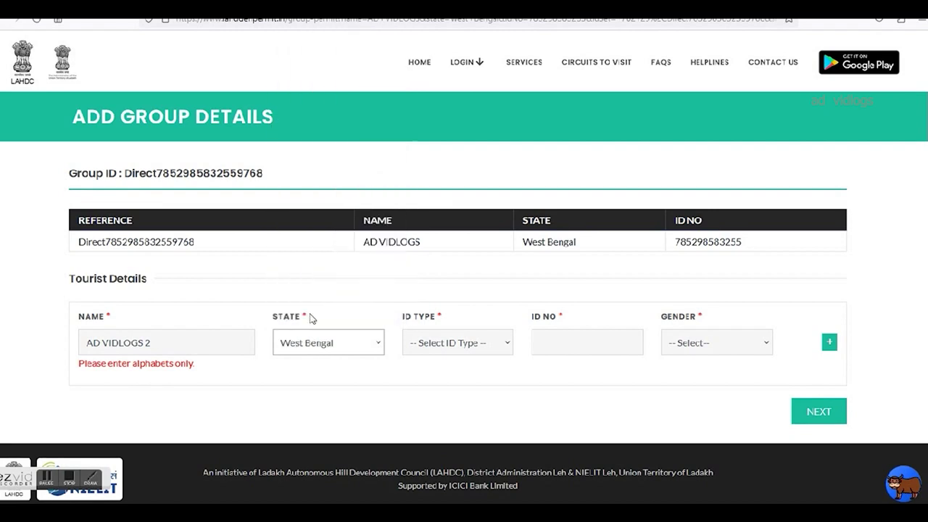
{"action": "left_click", "coordinate": [446, 346]}
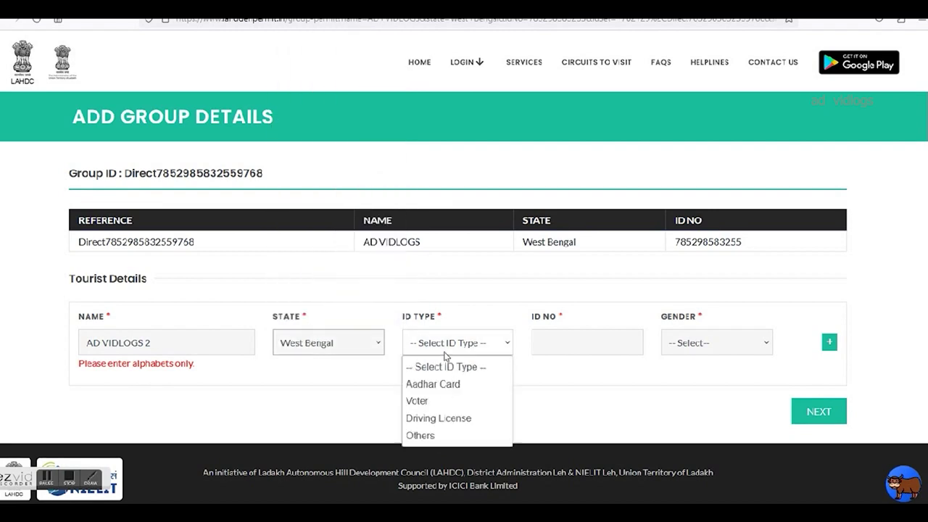
{"action": "left_click", "coordinate": [447, 394]}
Paste the leader's ID number for the first tourist, set gender Male, and add a row.
{"action": "left_click", "coordinate": [576, 349]}
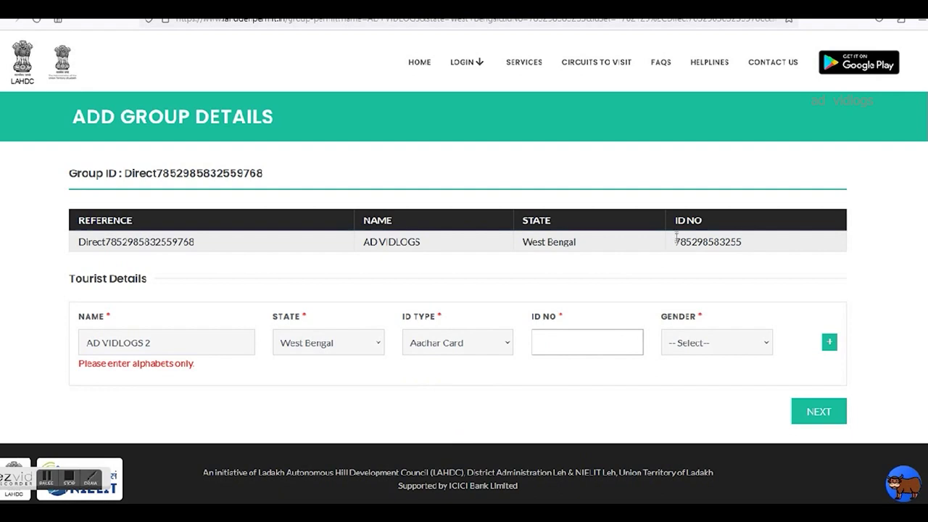
{"action": "left_click_drag", "start_coordinate": [676, 238], "coordinate": [751, 249]}
{"action": "key", "text": "ctrl+c"}
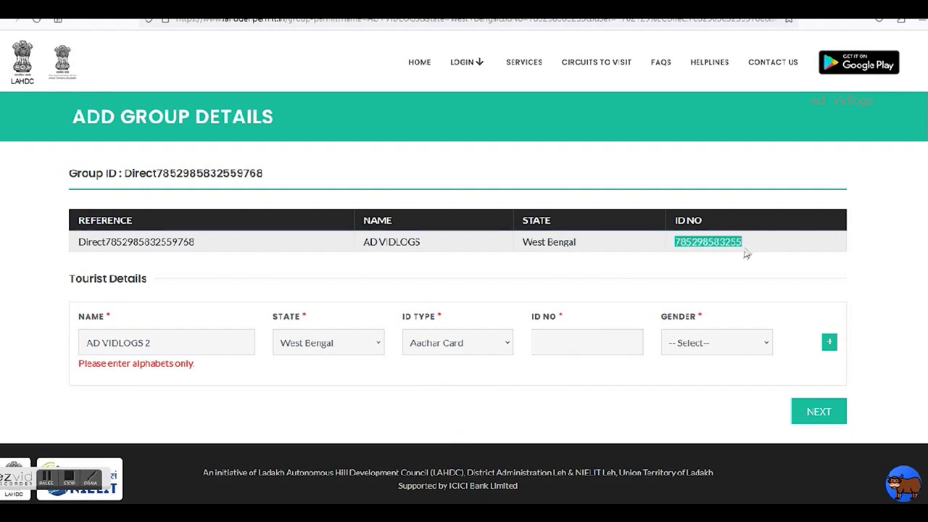
{"action": "left_click", "coordinate": [620, 340]}
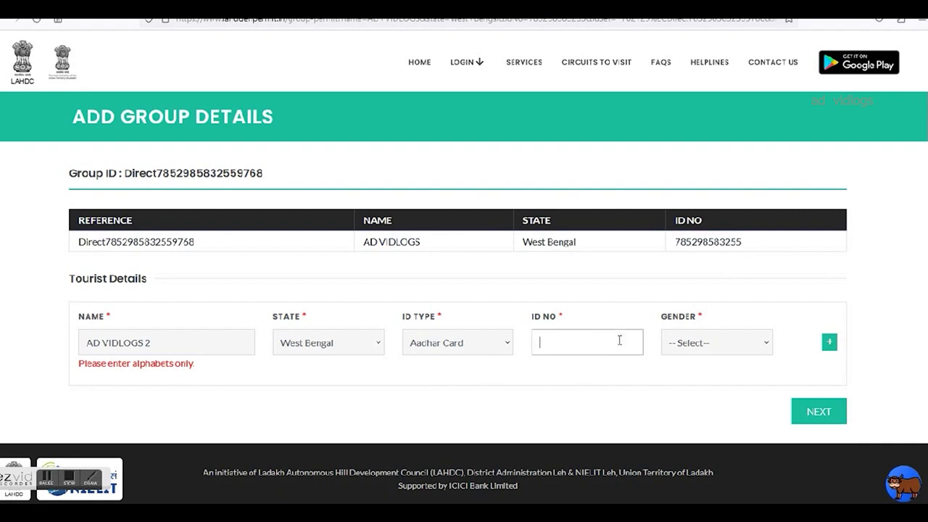
{"action": "key", "text": "ctrl+v"}
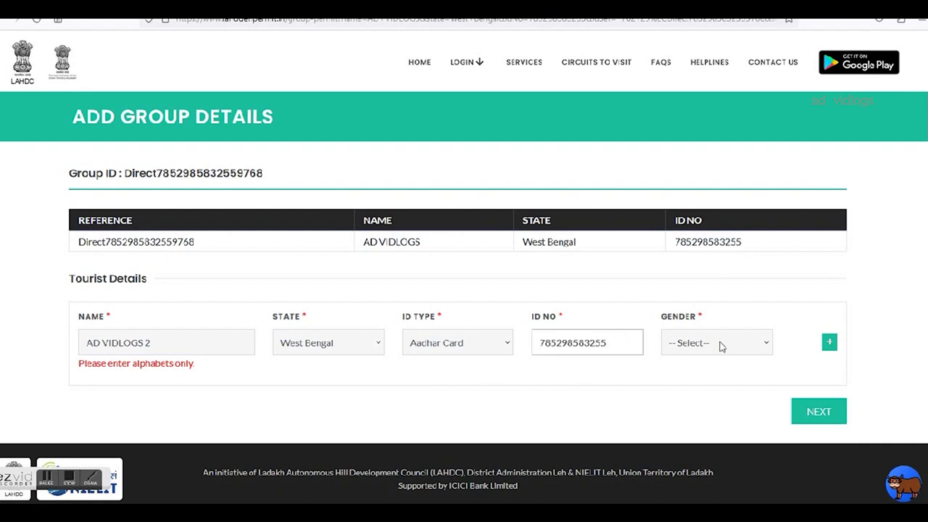
{"action": "left_click", "coordinate": [721, 346]}
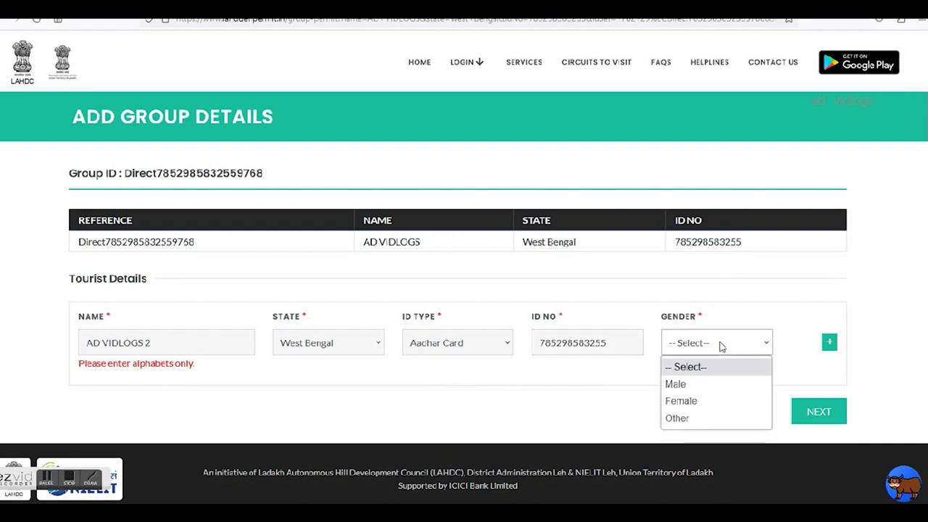
{"action": "left_click", "coordinate": [705, 386]}
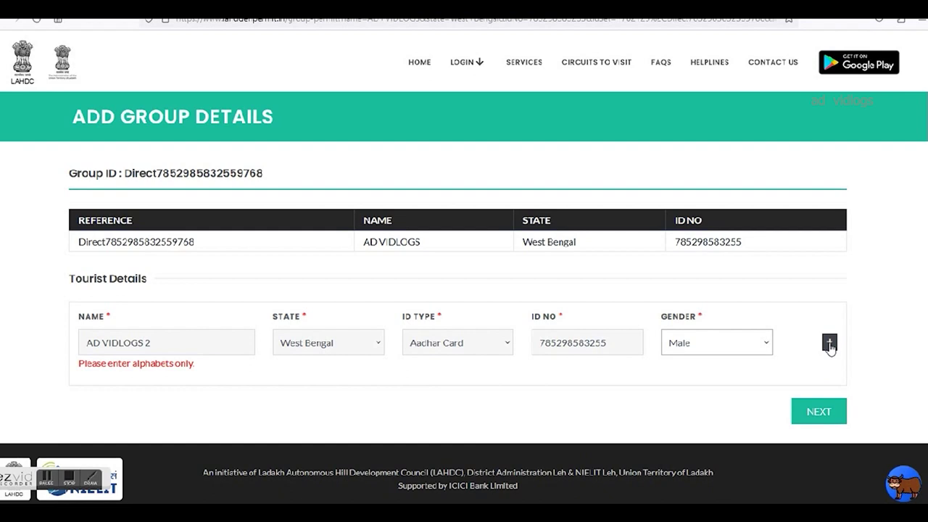
{"action": "left_click", "coordinate": [829, 344]}
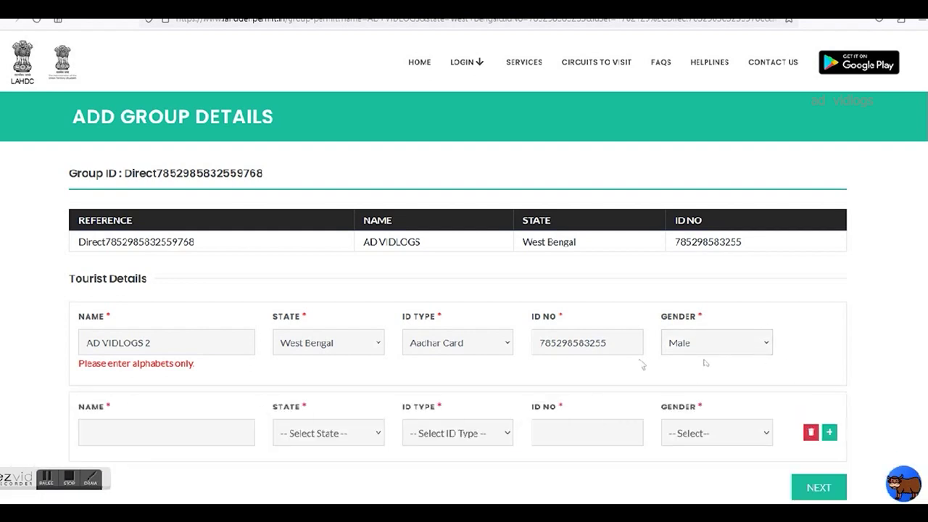
Correct the first tourist's name and dismiss the accidental bookmark panel.
{"action": "left_click", "coordinate": [161, 343]}
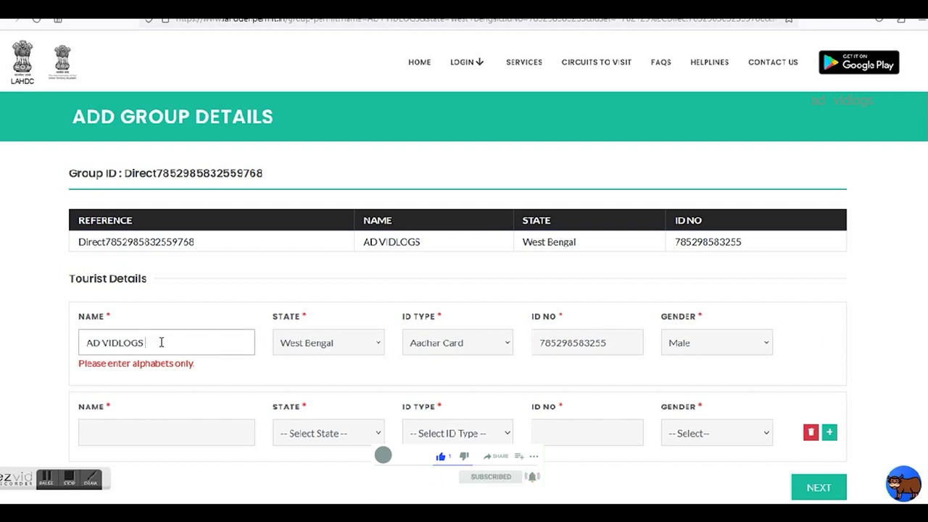
{"action": "type", "text": "c"}
{"action": "key", "text": "ctrl+d"}
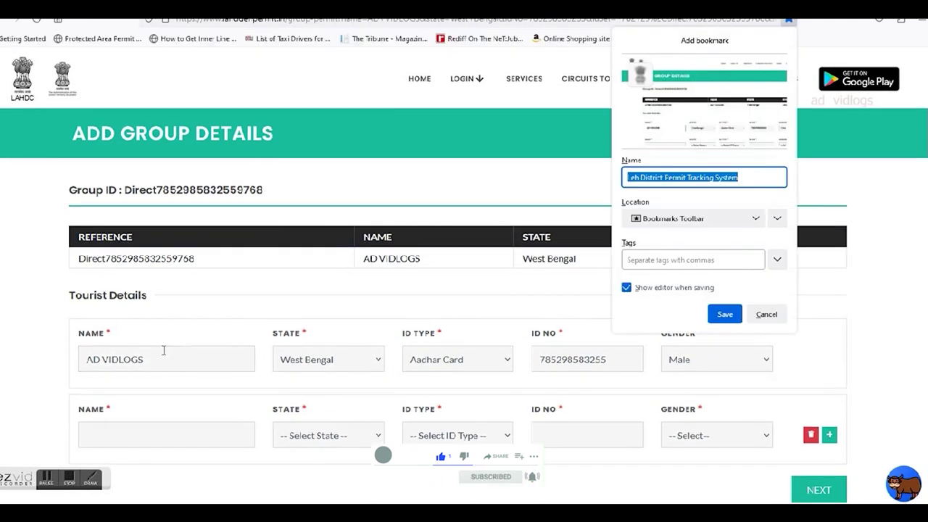
{"action": "left_click", "coordinate": [768, 313]}
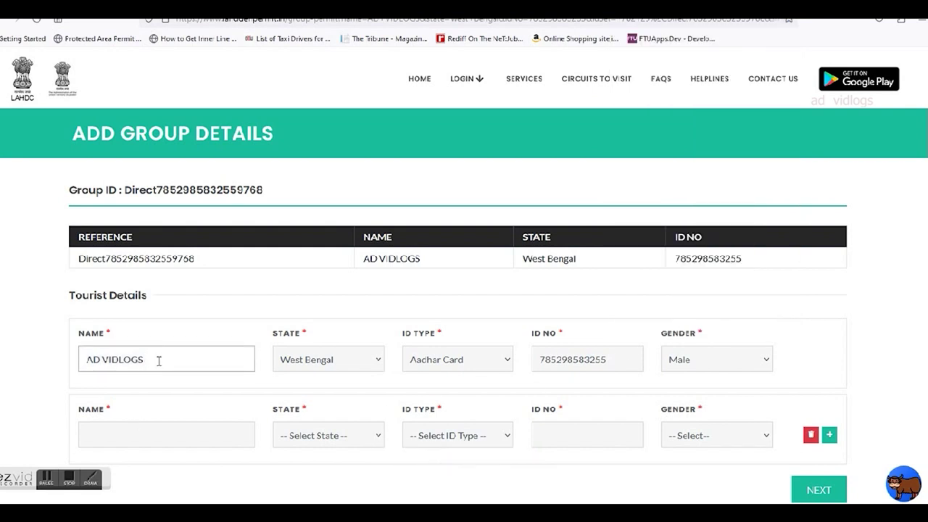
{"action": "scroll", "coordinate": [158, 358], "scroll_direction": "down", "scroll_amount": 1}
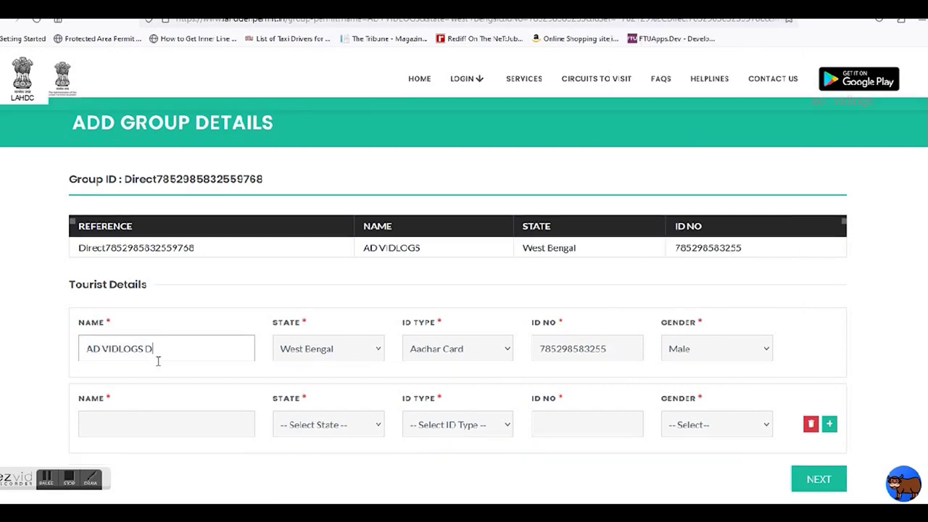
Enter the second tourist's name with state West Bengal and ID type Aadhar Card.
{"action": "left_click", "coordinate": [134, 375]}
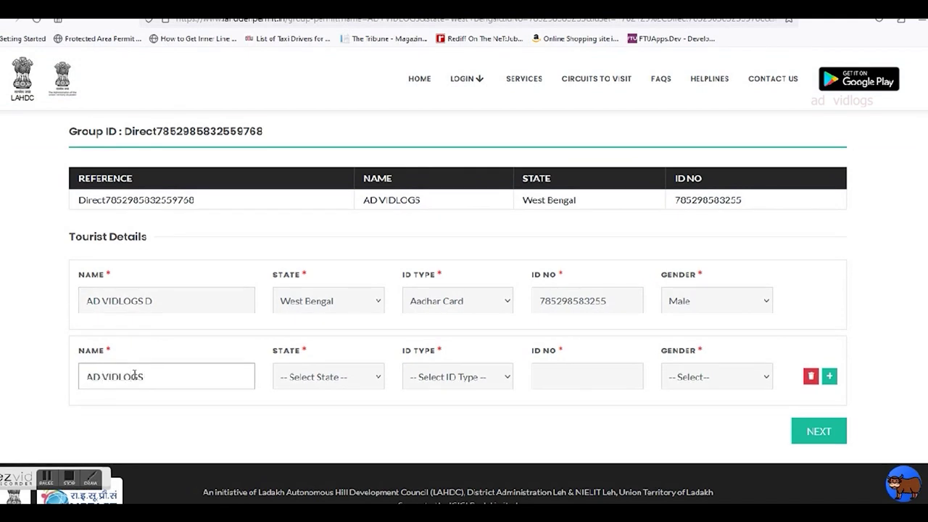
{"action": "left_click", "coordinate": [343, 384]}
{"action": "scroll", "coordinate": [339, 347], "scroll_direction": "down", "scroll_amount": 5}
{"action": "left_click", "coordinate": [324, 354]}
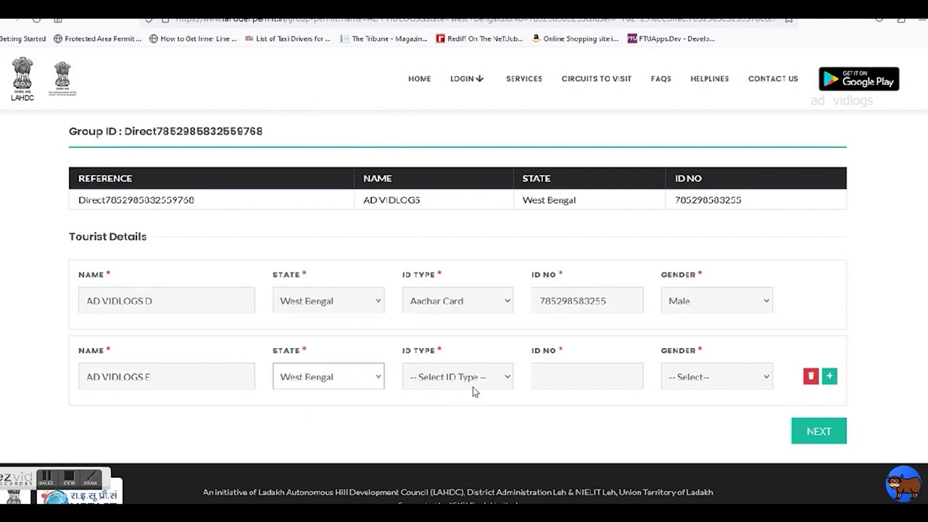
{"action": "left_click", "coordinate": [472, 384]}
{"action": "left_click", "coordinate": [451, 419]}
Paste the second tourist's ID number, set gender Female, and submit to Select Travel Dates.
{"action": "left_click", "coordinate": [618, 374]}
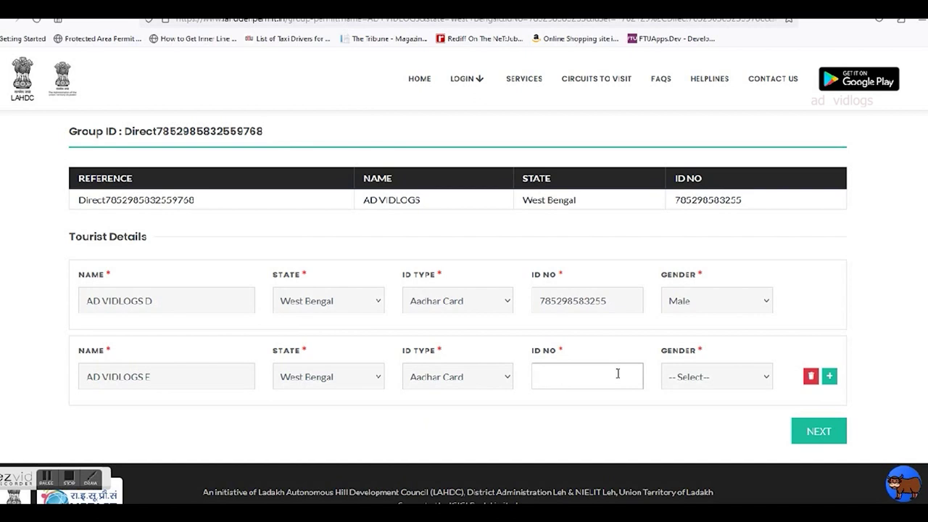
{"action": "key", "text": "ctrl+v"}
{"action": "left_click", "coordinate": [707, 384]}
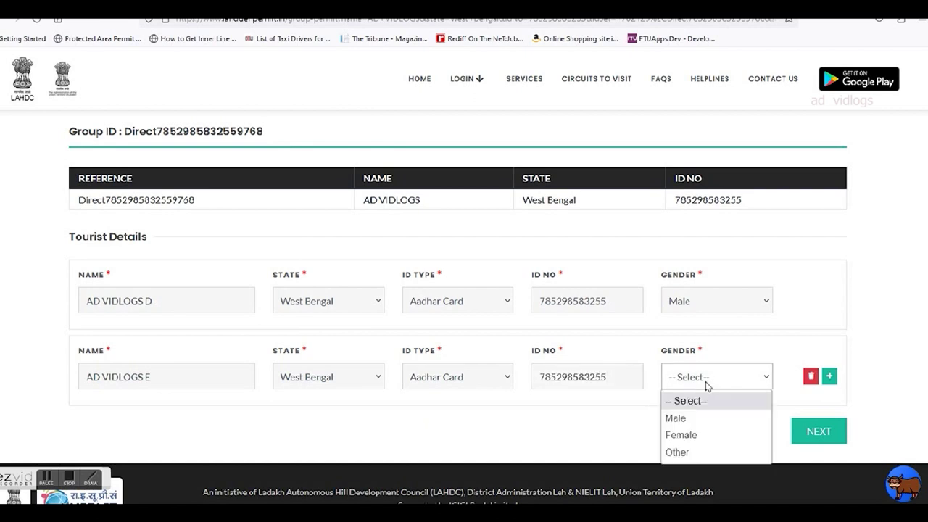
{"action": "left_click", "coordinate": [685, 434]}
{"action": "scroll", "coordinate": [706, 442], "scroll_direction": "down", "scroll_amount": 1}
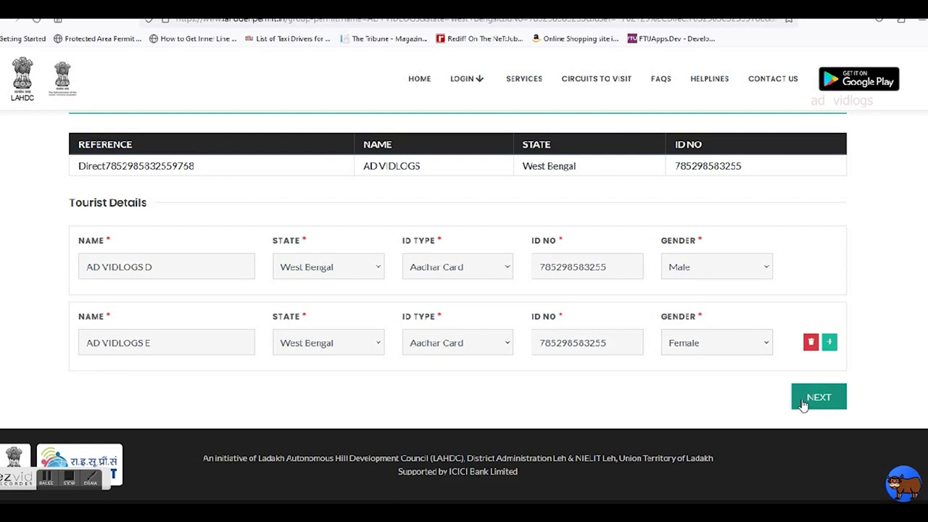
{"action": "left_click", "coordinate": [809, 400]}
{"action": "scroll", "coordinate": [742, 436], "scroll_direction": "down", "scroll_amount": 2}
Review the destination names in rows 1–4, including Khalsi and the Khardong route.
{"action": "scroll", "coordinate": [743, 436], "scroll_direction": "up", "scroll_amount": 2}
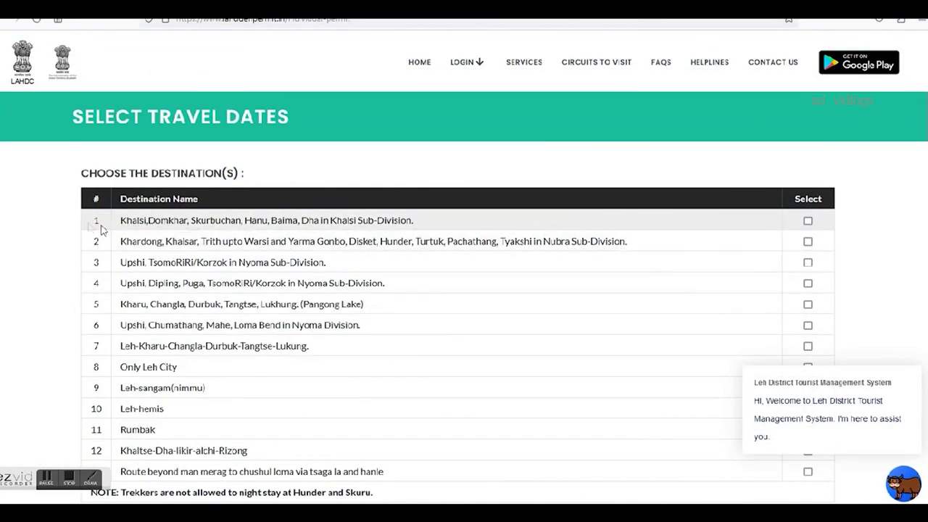
{"action": "left_click_drag", "start_coordinate": [125, 220], "coordinate": [408, 223]}
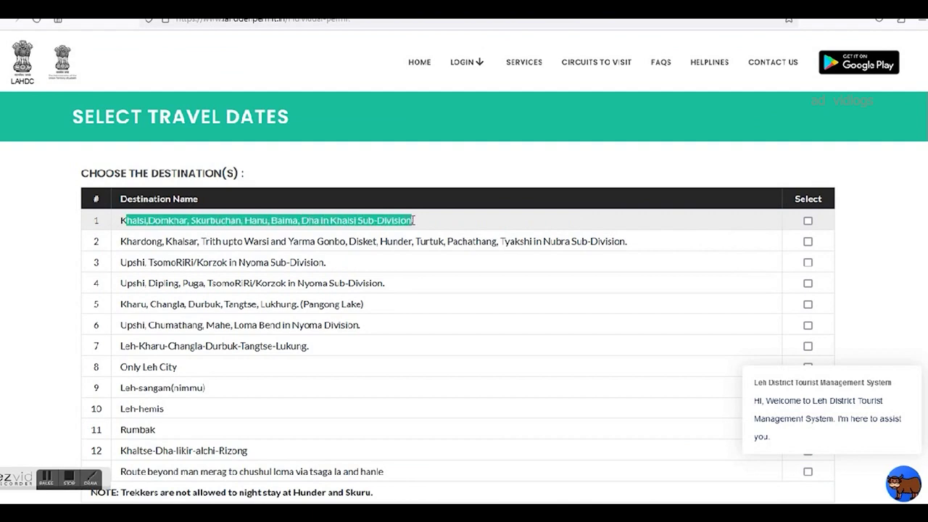
{"action": "left_click", "coordinate": [116, 244]}
{"action": "left_click_drag", "start_coordinate": [116, 244], "coordinate": [625, 243]}
{"action": "left_click_drag", "start_coordinate": [127, 265], "coordinate": [314, 262]}
{"action": "left_click_drag", "start_coordinate": [122, 282], "coordinate": [388, 290]}
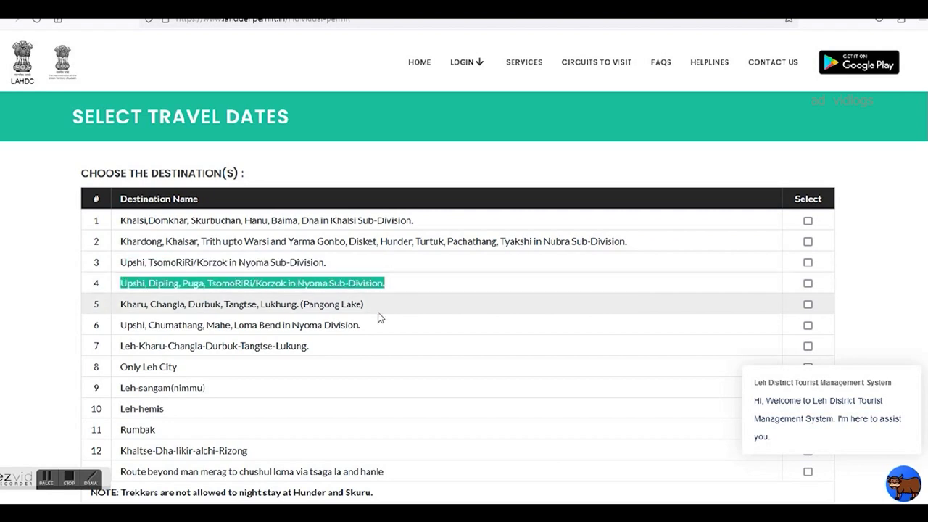
{"action": "scroll", "coordinate": [371, 316], "scroll_direction": "down", "scroll_amount": 2}
{"action": "scroll", "coordinate": [602, 319], "scroll_direction": "up", "scroll_amount": 1}
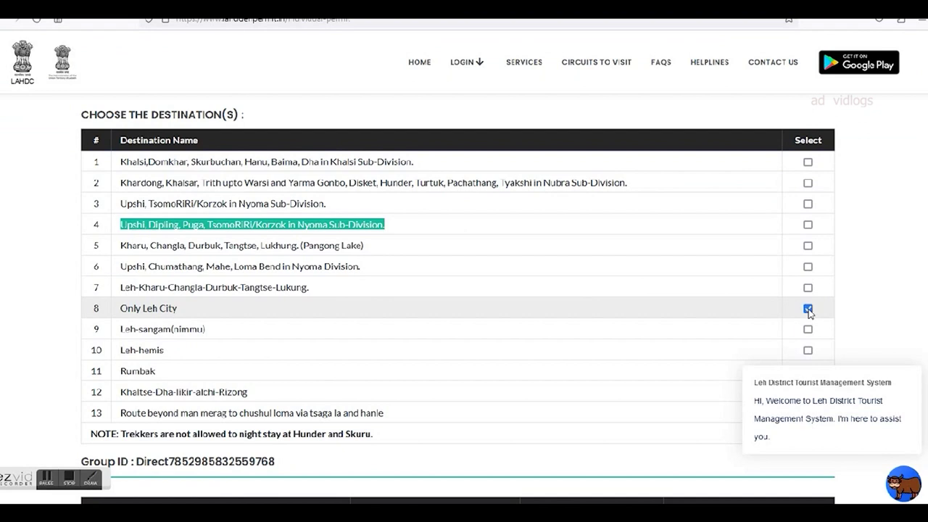
Select destinations 3, 6, 8 (Only Leh City) and 13, the route to Hanle.
{"action": "left_click", "coordinate": [808, 204]}
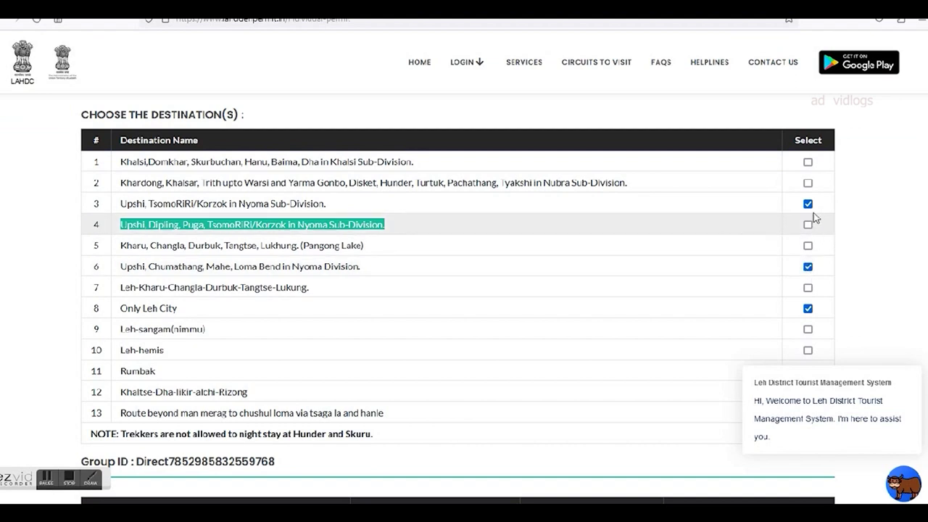
{"action": "scroll", "coordinate": [796, 273], "scroll_direction": "down", "scroll_amount": 3}
{"action": "scroll", "coordinate": [796, 273], "scroll_direction": "up", "scroll_amount": 1}
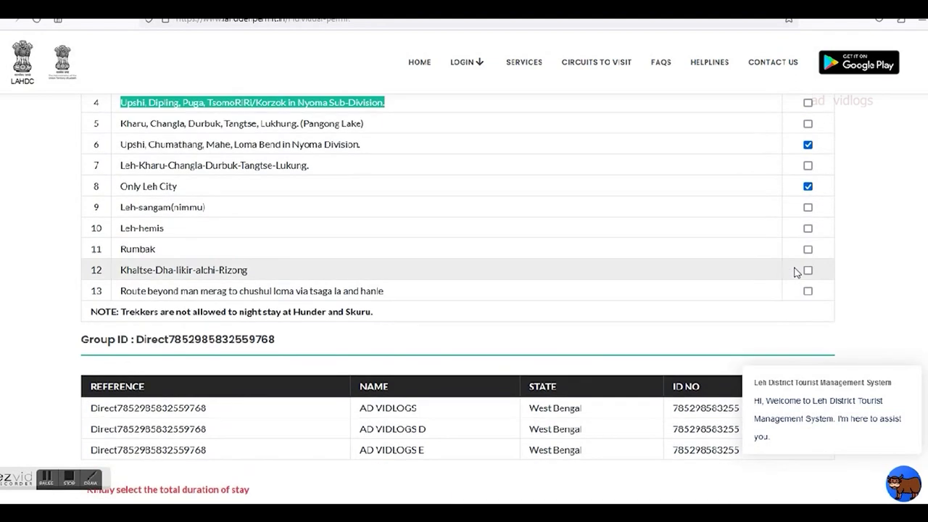
{"action": "scroll", "coordinate": [253, 222], "scroll_direction": "up", "scroll_amount": 2}
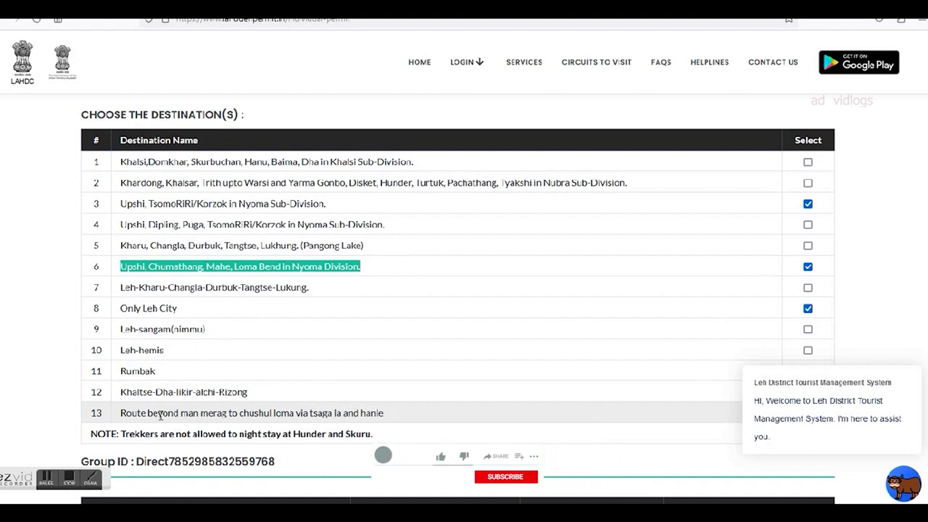
{"action": "left_click_drag", "start_coordinate": [122, 412], "coordinate": [388, 417]}
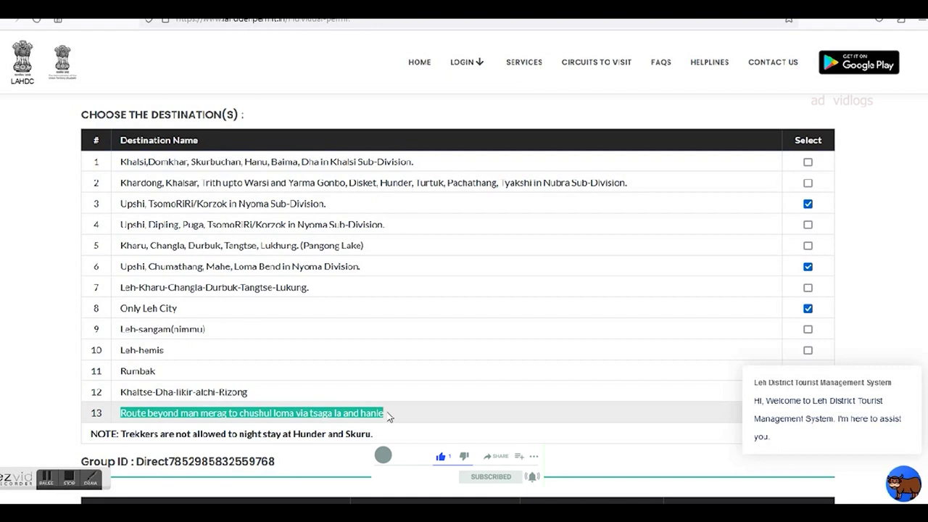
{"action": "scroll", "coordinate": [418, 414], "scroll_direction": "down", "scroll_amount": 2}
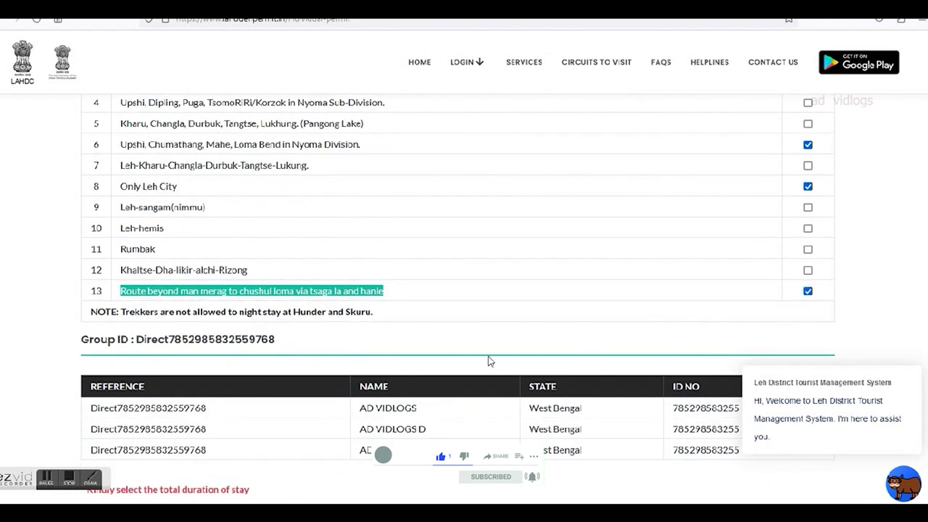
{"action": "scroll", "coordinate": [488, 360], "scroll_direction": "up", "scroll_amount": 1}
{"action": "left_click", "coordinate": [119, 338]}
{"action": "scroll", "coordinate": [611, 294], "scroll_direction": "down", "scroll_amount": 4}
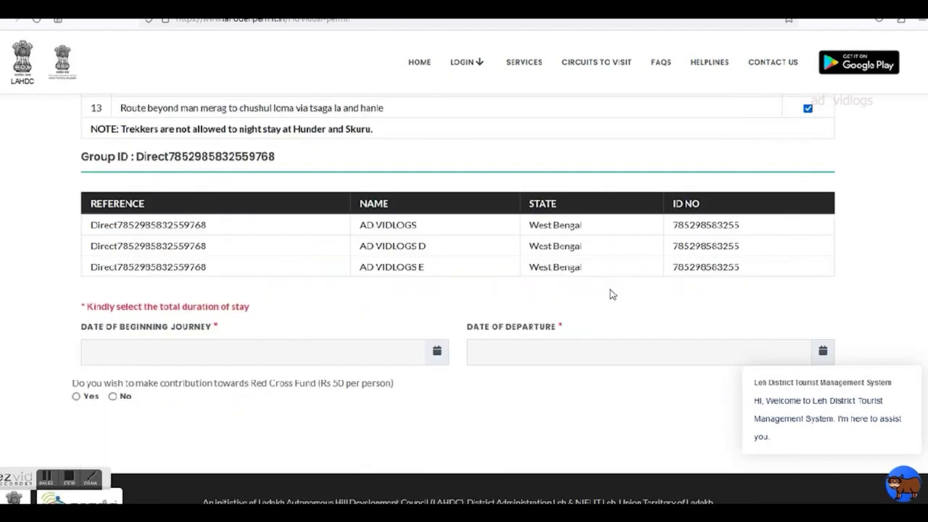
Pick 20 July 2023 as journey start and 27 July 2023 as departure.
{"action": "left_click", "coordinate": [118, 356]}
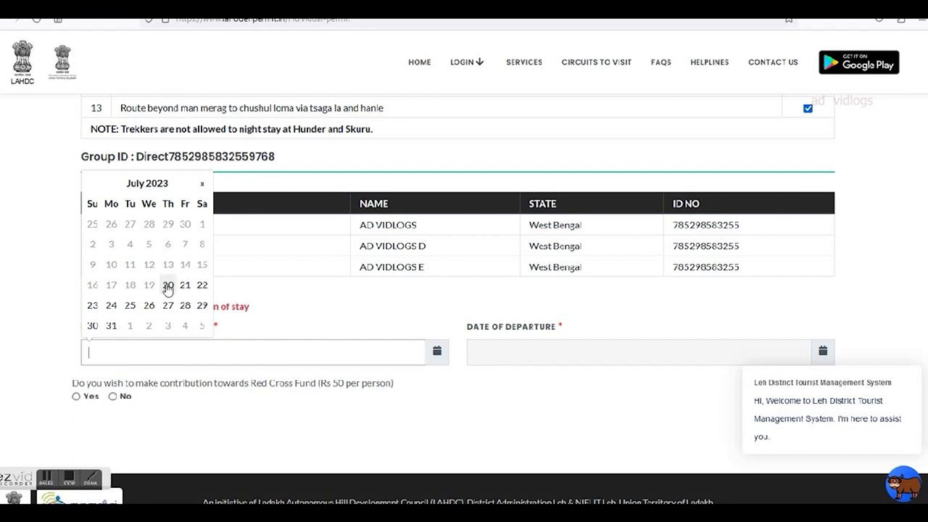
{"action": "left_click", "coordinate": [167, 285]}
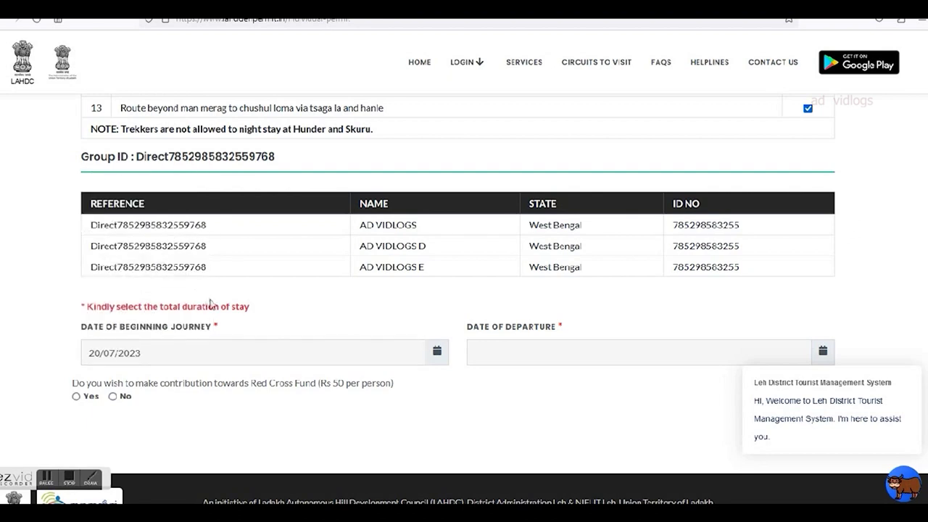
{"action": "scroll", "coordinate": [602, 337], "scroll_direction": "down", "scroll_amount": 1}
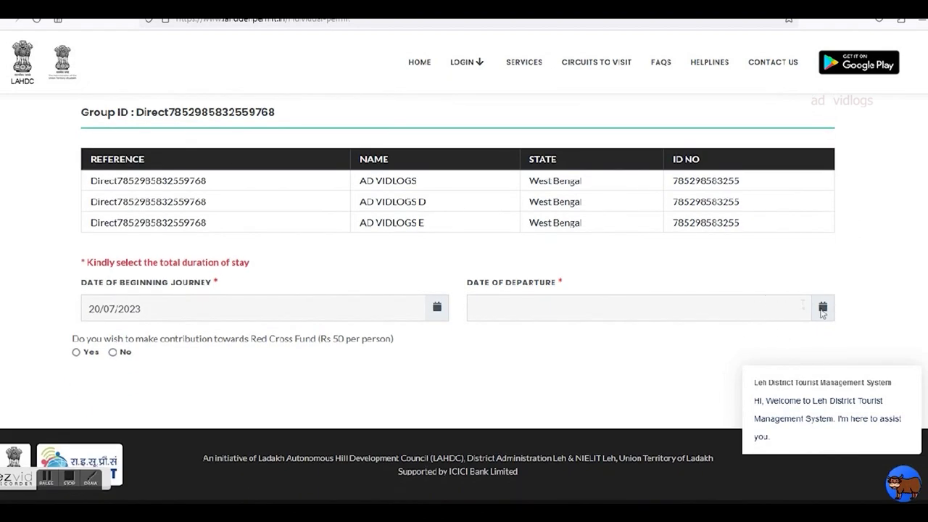
{"action": "left_click", "coordinate": [823, 309]}
{"action": "left_click", "coordinate": [555, 262]}
Choose Yes for the Rs 50 Red Cross Fund and accept the self-declaration.
{"action": "left_click", "coordinate": [77, 353]}
{"action": "mouse_move", "coordinate": [848, 375]}
{"action": "left_click", "coordinate": [914, 353]}
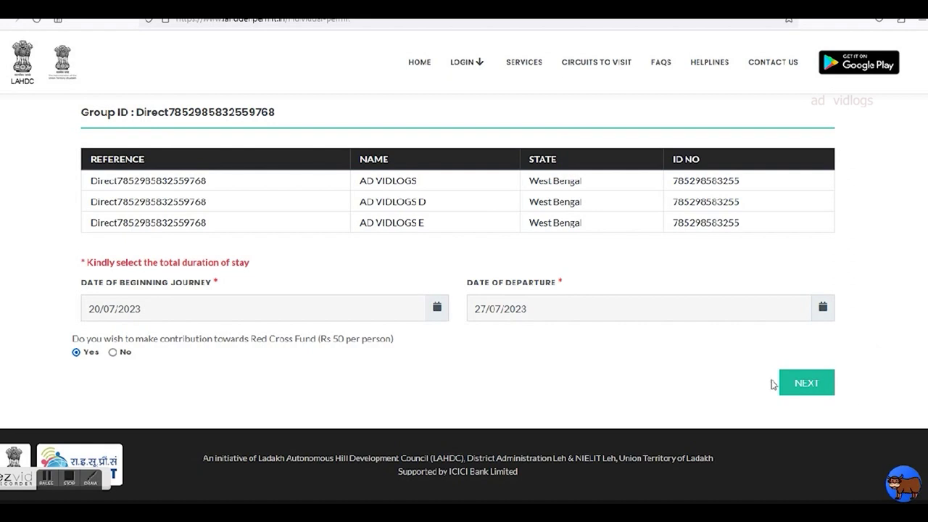
{"action": "left_click", "coordinate": [802, 382]}
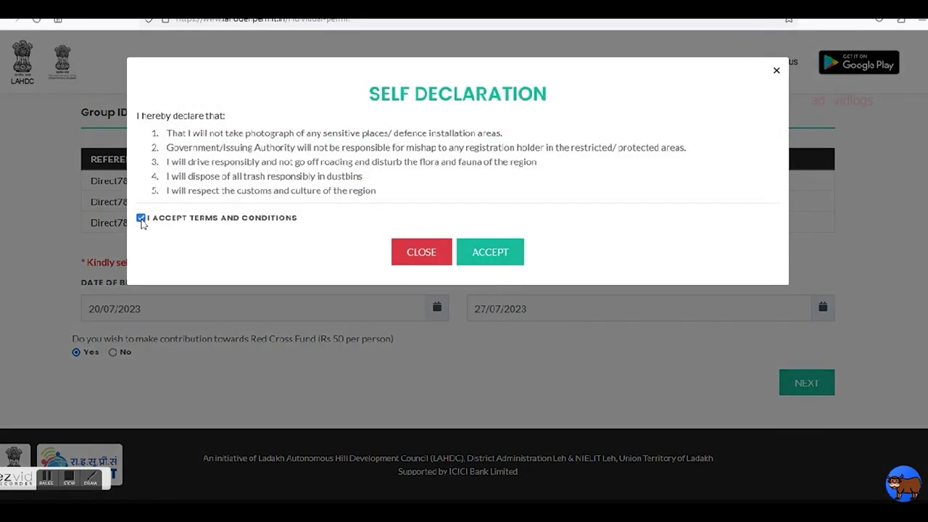
{"action": "left_click", "coordinate": [491, 254]}
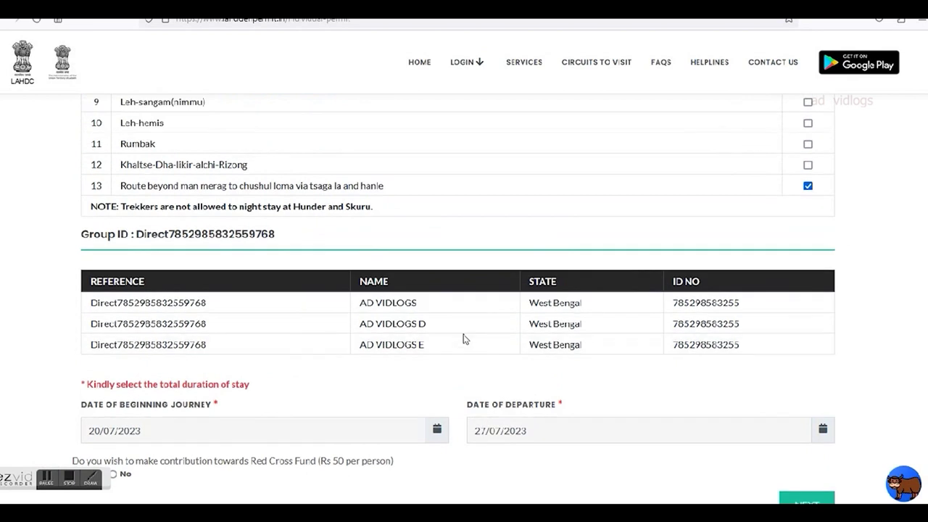
Scroll through the ₹1830 group fee summary down to the payment options.
{"action": "scroll", "coordinate": [465, 339], "scroll_direction": "down", "scroll_amount": 2}
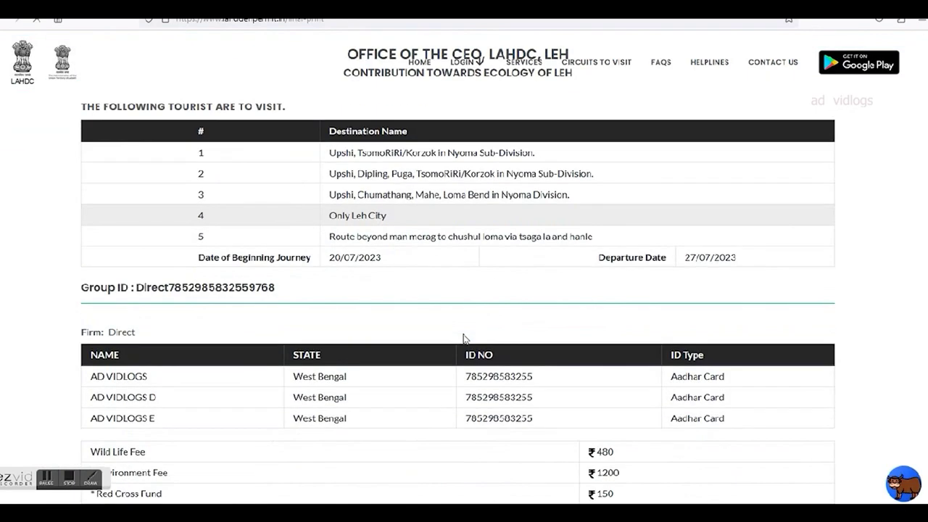
{"action": "scroll", "coordinate": [478, 258], "scroll_direction": "down", "scroll_amount": 2}
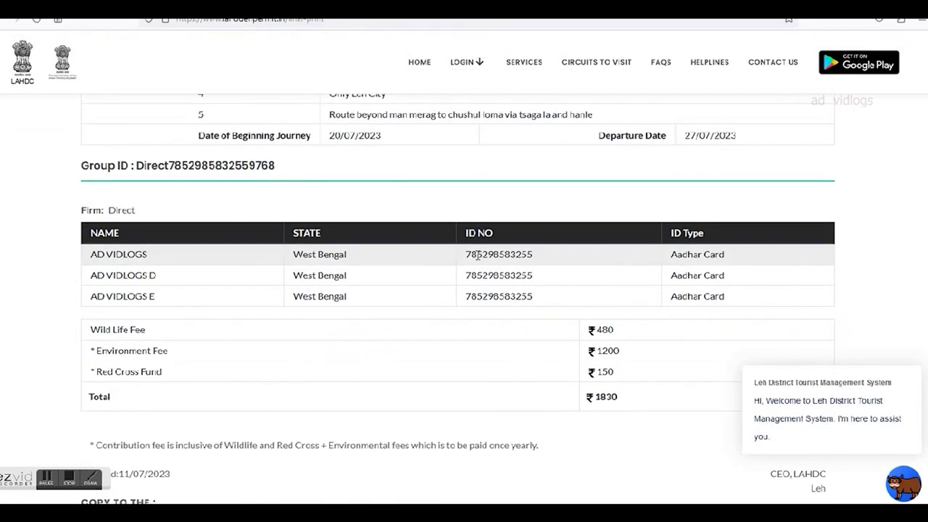
{"action": "scroll", "coordinate": [500, 261], "scroll_direction": "down", "scroll_amount": 1}
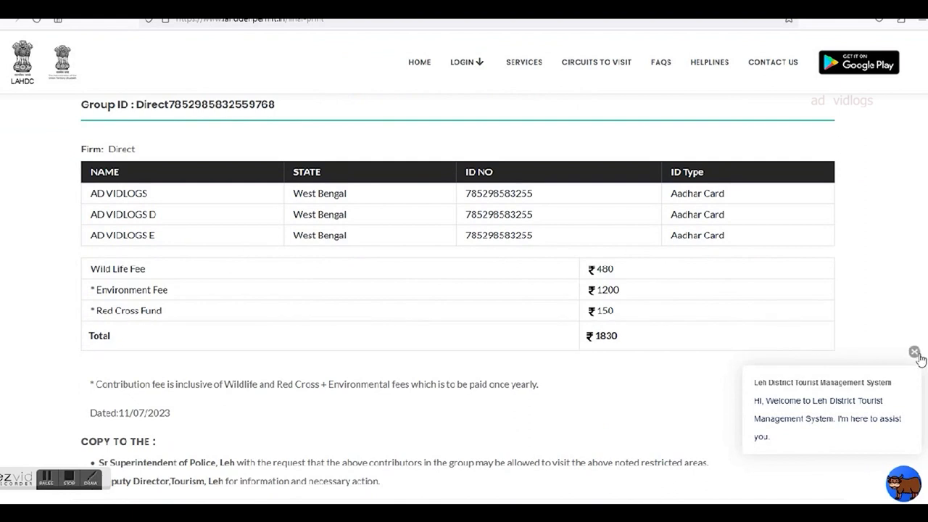
{"action": "left_click", "coordinate": [915, 352]}
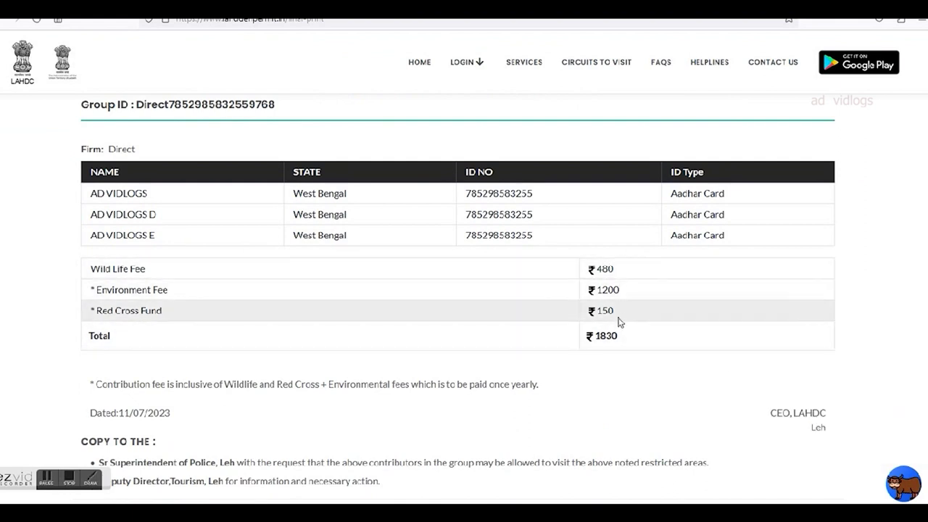
{"action": "scroll", "coordinate": [620, 339], "scroll_direction": "down", "scroll_amount": 1}
{"action": "scroll", "coordinate": [618, 339], "scroll_direction": "down", "scroll_amount": 1}
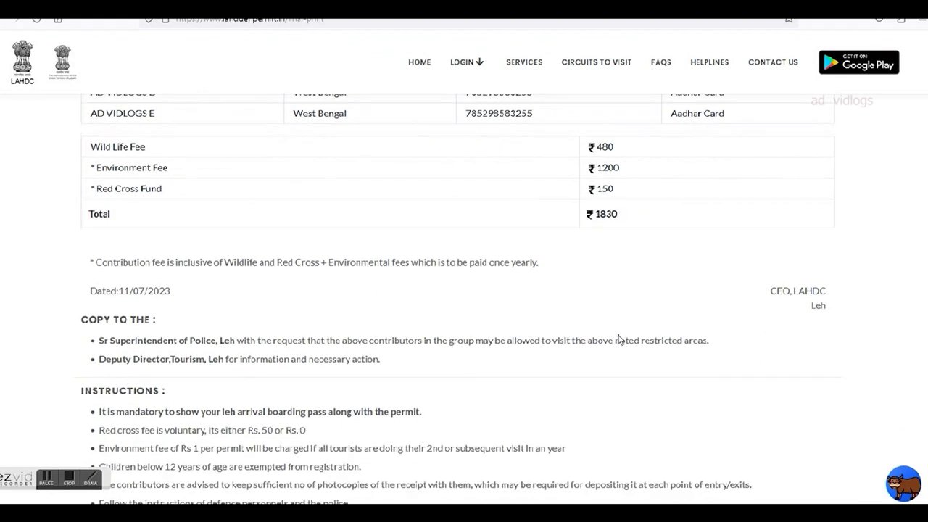
{"action": "scroll", "coordinate": [618, 339], "scroll_direction": "down", "scroll_amount": 4}
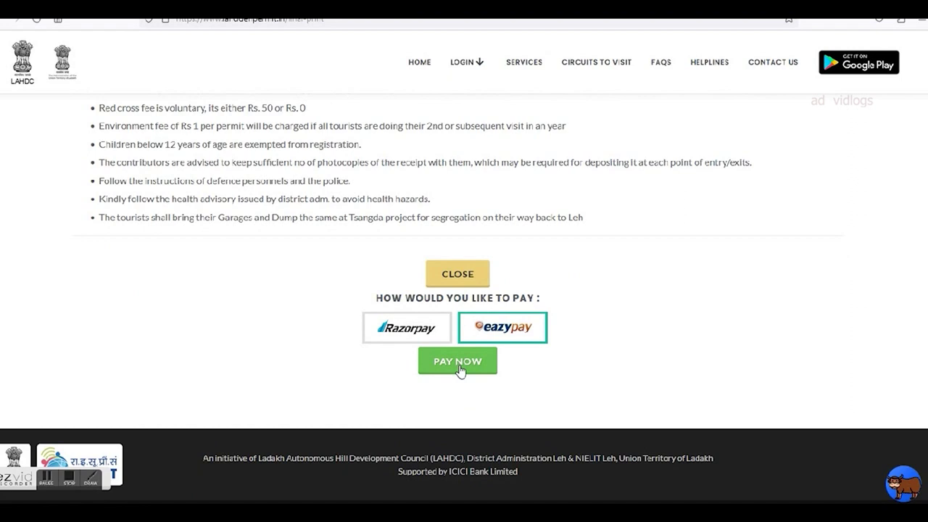
{"action": "scroll", "coordinate": [556, 346], "scroll_direction": "up", "scroll_amount": 10}
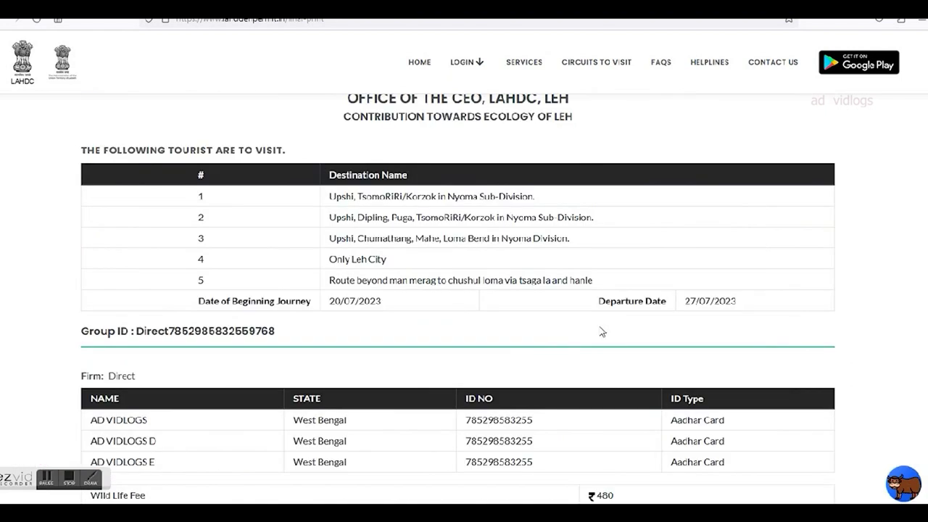
Check the 20/07/2023 start and departure dates in the summary, then close it.
{"action": "left_click_drag", "start_coordinate": [368, 300], "coordinate": [425, 314]}
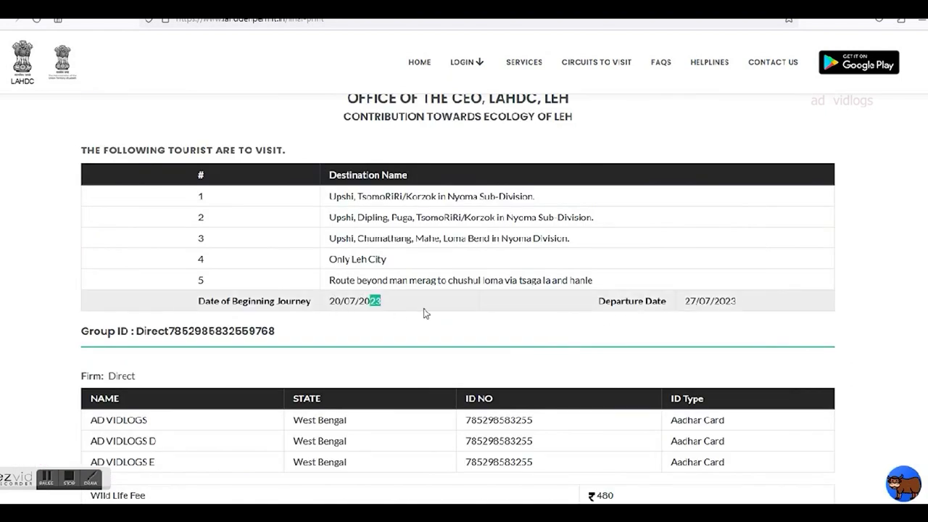
{"action": "left_click_drag", "start_coordinate": [331, 303], "coordinate": [387, 307]}
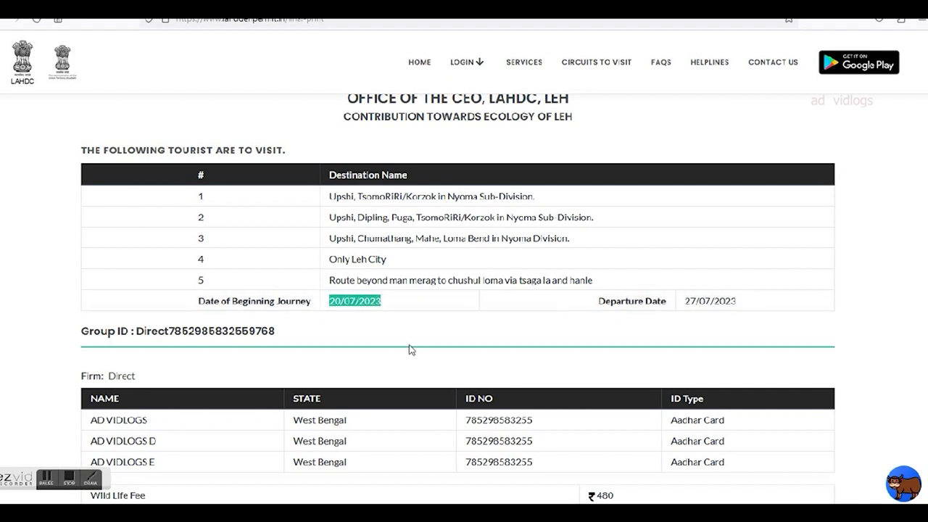
{"action": "left_click_drag", "start_coordinate": [686, 303], "coordinate": [741, 305]}
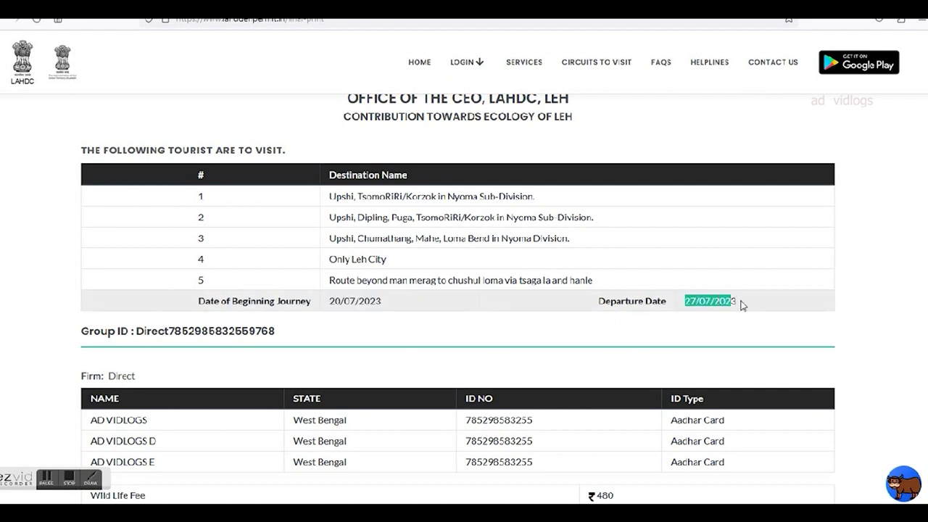
{"action": "scroll", "coordinate": [714, 340], "scroll_direction": "down", "scroll_amount": 3}
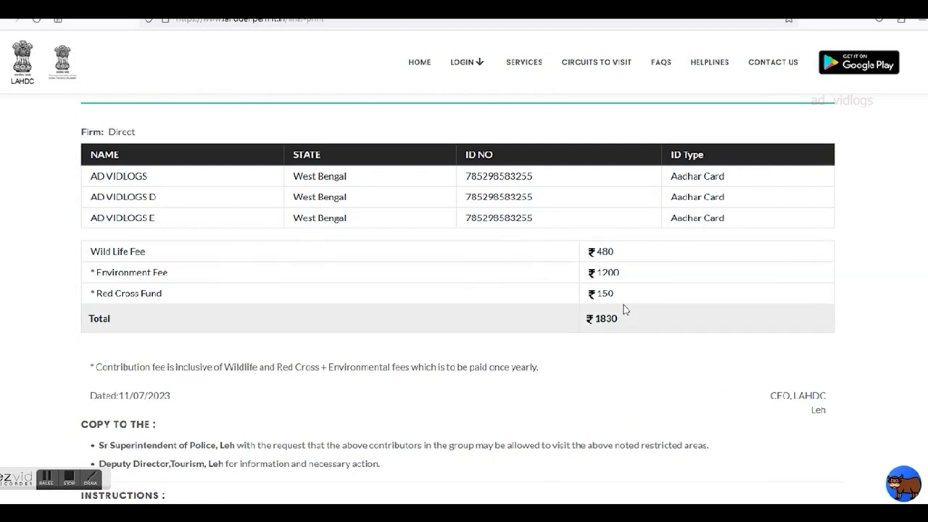
{"action": "scroll", "coordinate": [623, 310], "scroll_direction": "up", "scroll_amount": 4}
{"action": "scroll", "coordinate": [624, 310], "scroll_direction": "down", "scroll_amount": 10}
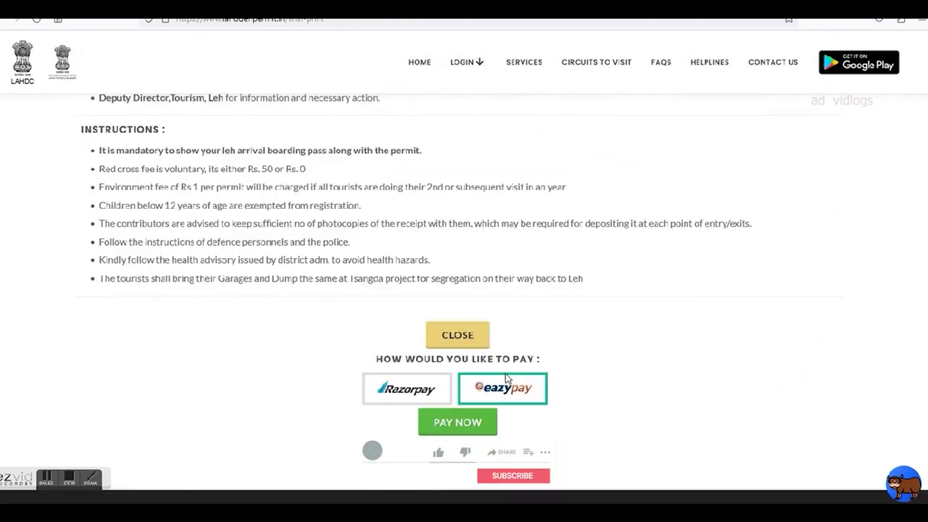
{"action": "left_click", "coordinate": [458, 274]}
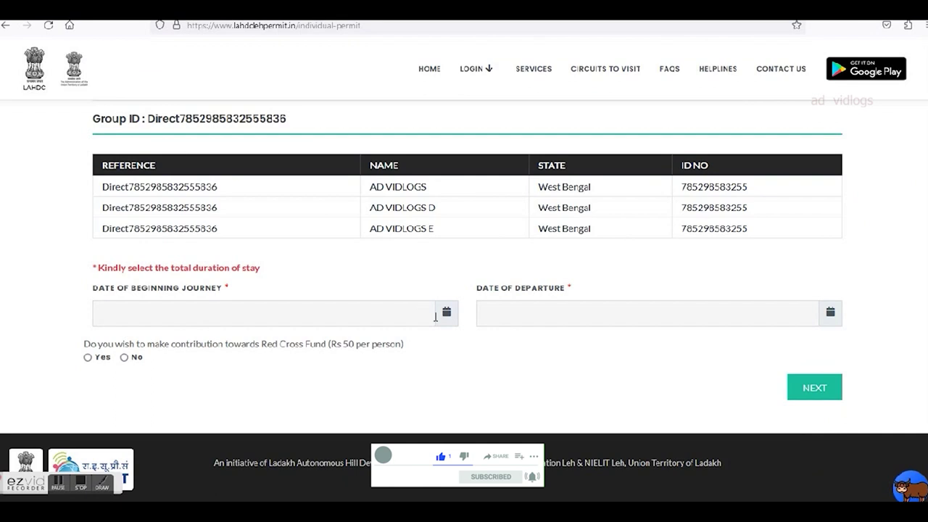
Tick destination rows 2 through 7, including Nubra Sub-Division and Pangong Lake.
{"action": "scroll", "coordinate": [438, 284], "scroll_direction": "up", "scroll_amount": 5}
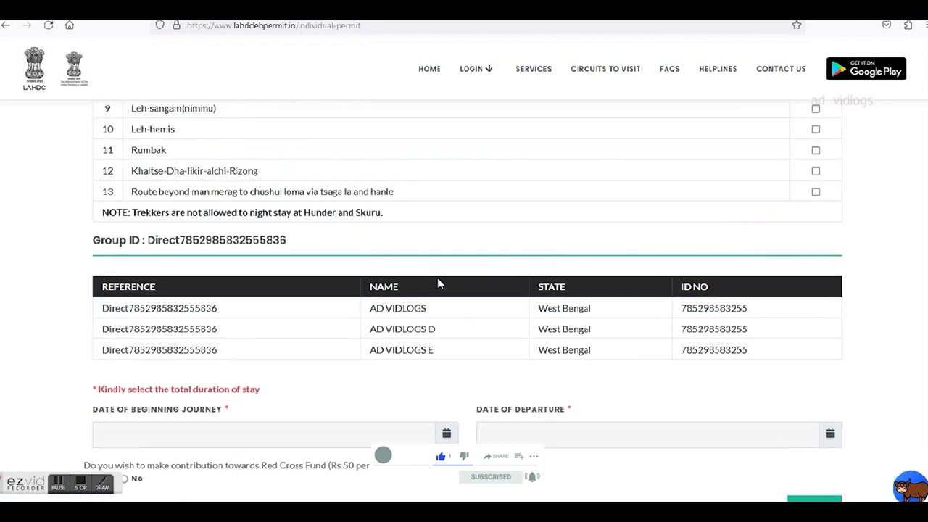
{"action": "scroll", "coordinate": [381, 292], "scroll_direction": "down", "scroll_amount": 3}
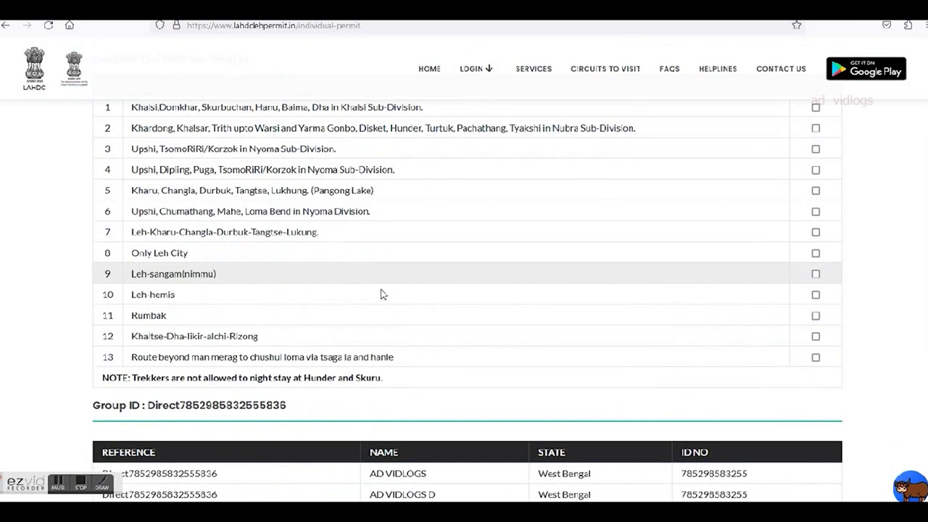
{"action": "scroll", "coordinate": [384, 286], "scroll_direction": "up", "scroll_amount": 1}
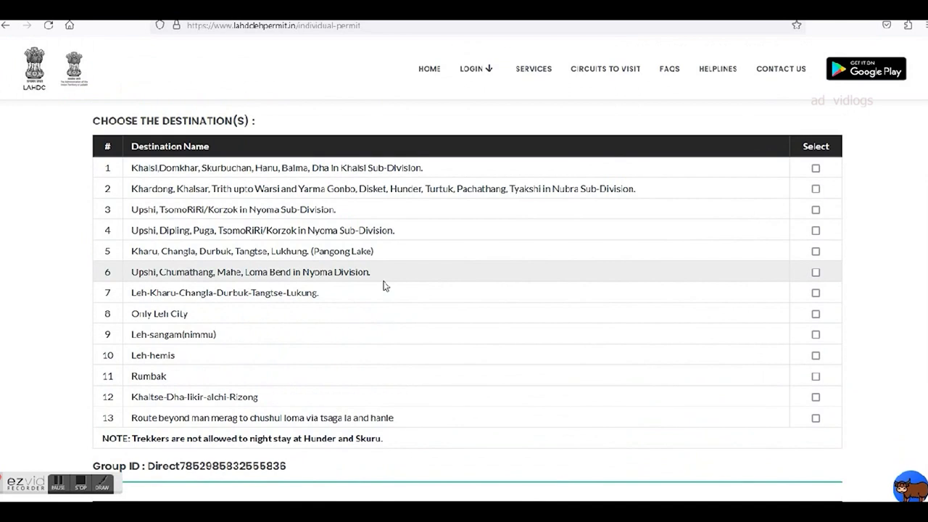
{"action": "left_click", "coordinate": [816, 189]}
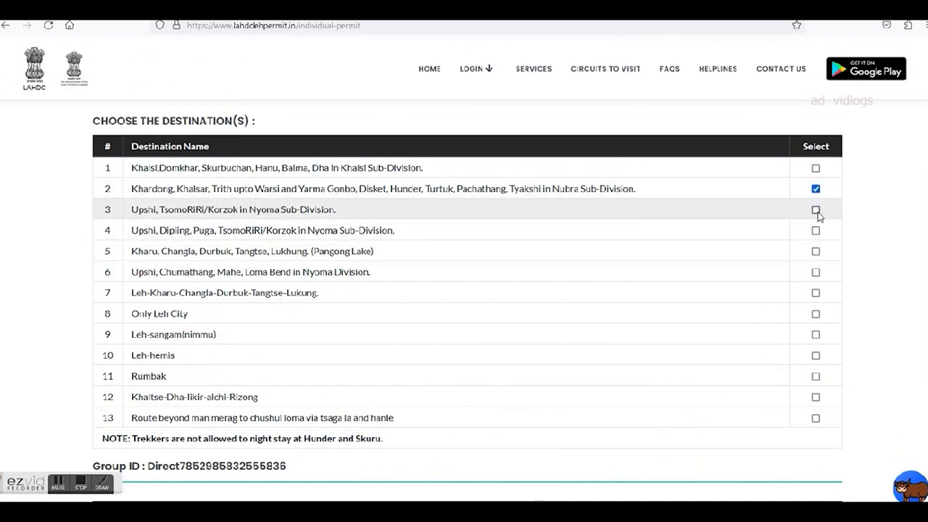
{"action": "left_click", "coordinate": [816, 210]}
{"action": "left_click", "coordinate": [816, 231]}
{"action": "left_click", "coordinate": [816, 251]}
{"action": "left_click", "coordinate": [816, 271]}
{"action": "left_click", "coordinate": [816, 293]}
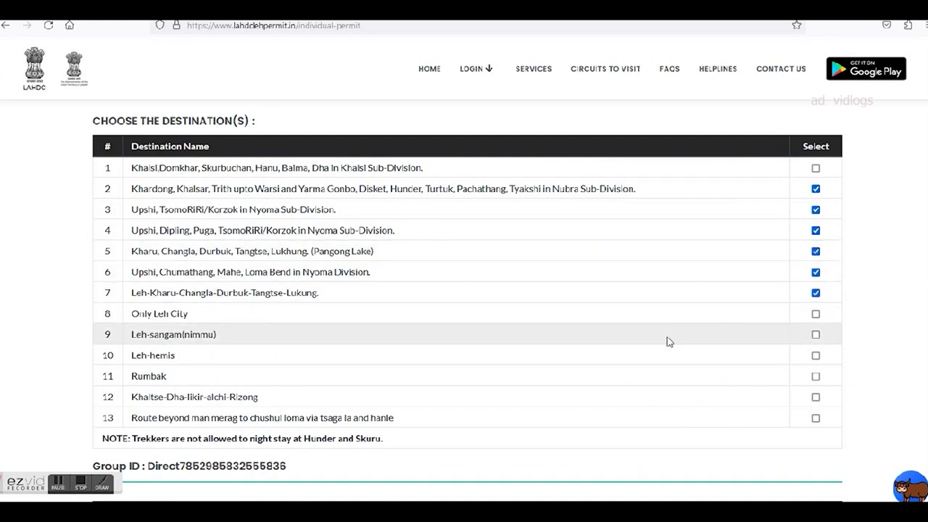
Set the journey dates to 20/07/2023 through 24/07/2023.
{"action": "scroll", "coordinate": [670, 339], "scroll_direction": "down", "scroll_amount": 3}
{"action": "scroll", "coordinate": [674, 337], "scroll_direction": "down", "scroll_amount": 2}
{"action": "left_click", "coordinate": [353, 364]}
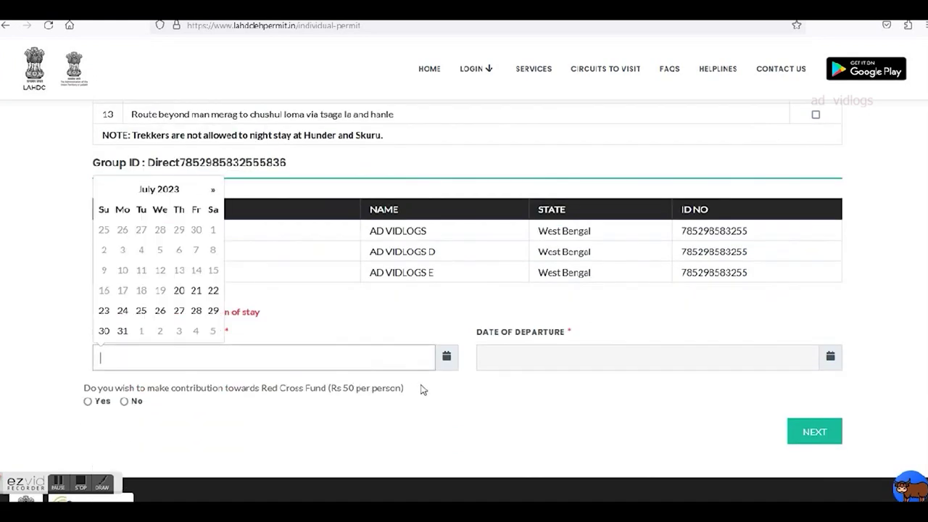
{"action": "left_click", "coordinate": [179, 290]}
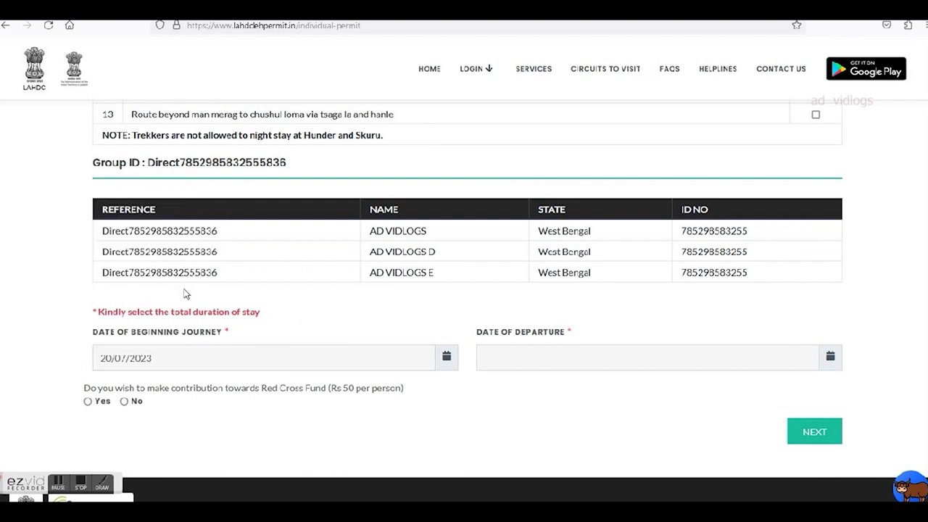
{"action": "left_click", "coordinate": [791, 360]}
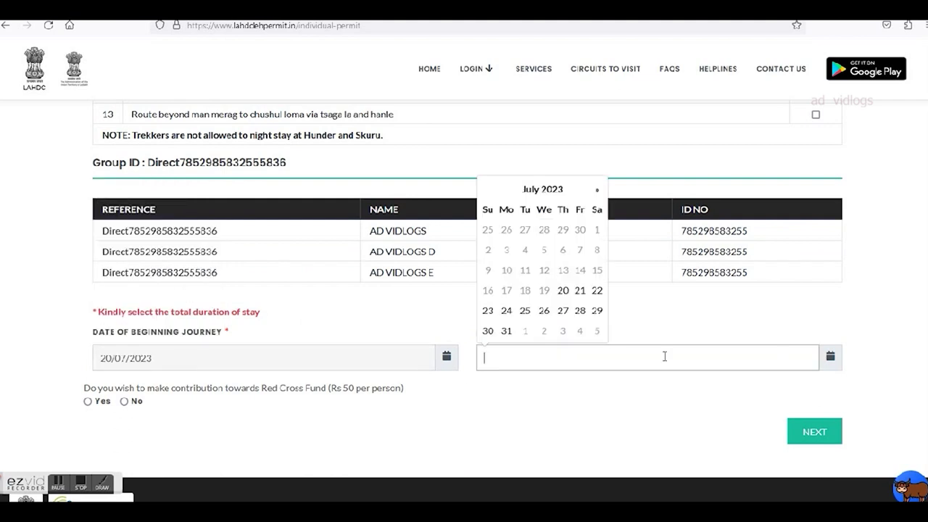
{"action": "left_click", "coordinate": [507, 312]}
Opt in to the Red Cross Fund, proceed, and tick I ACCEPT on the self declaration.
{"action": "left_click", "coordinate": [94, 405]}
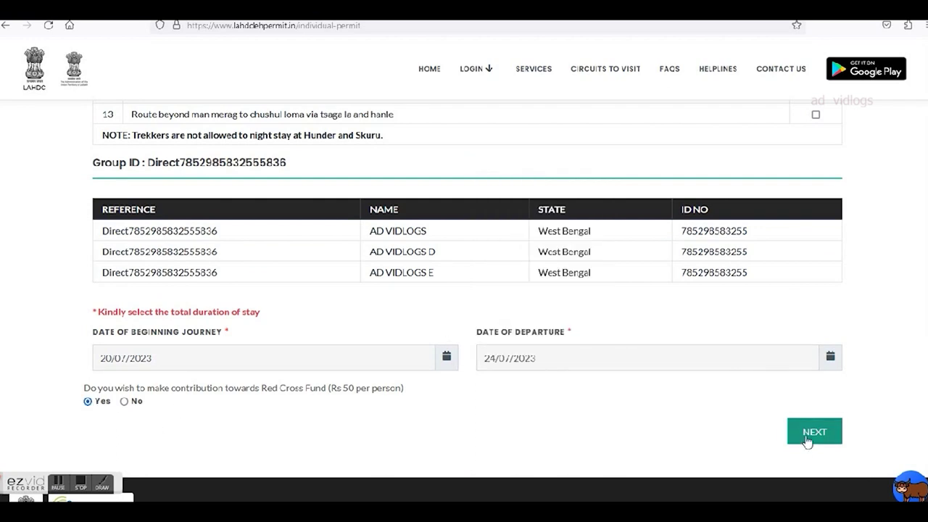
{"action": "left_click", "coordinate": [806, 439]}
{"action": "left_click", "coordinate": [298, 227]}
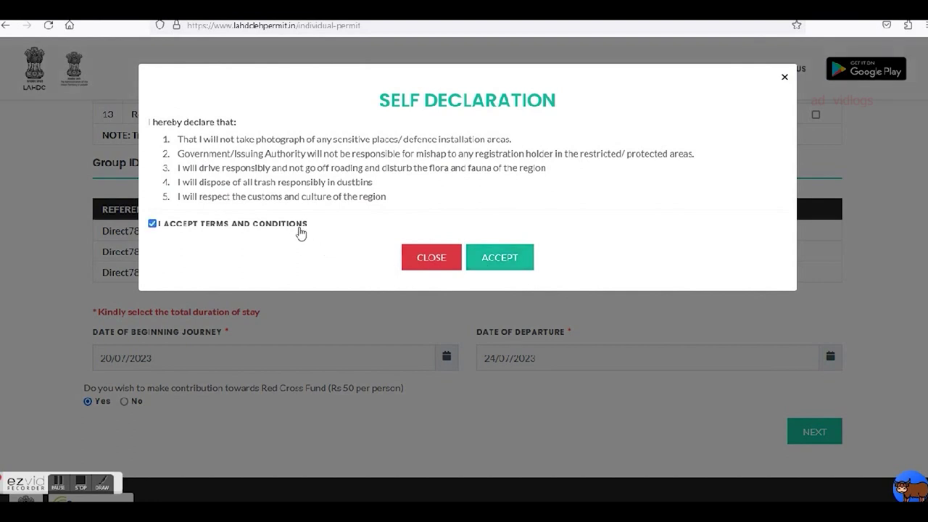
Confirm the self declaration and submit the group permit form for its payment summary.
{"action": "left_click", "coordinate": [500, 258]}
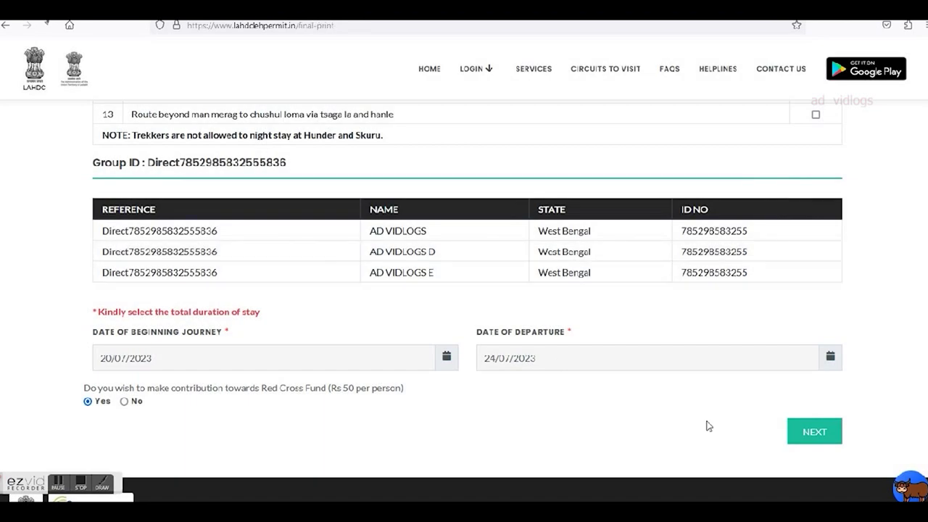
{"action": "left_click", "coordinate": [792, 435]}
Dismiss the chat welcome and check the Environment Fee 1200 and Wild Life Fee 300.
{"action": "scroll", "coordinate": [721, 441], "scroll_direction": "down", "scroll_amount": 3}
{"action": "scroll", "coordinate": [715, 439], "scroll_direction": "down", "scroll_amount": 2}
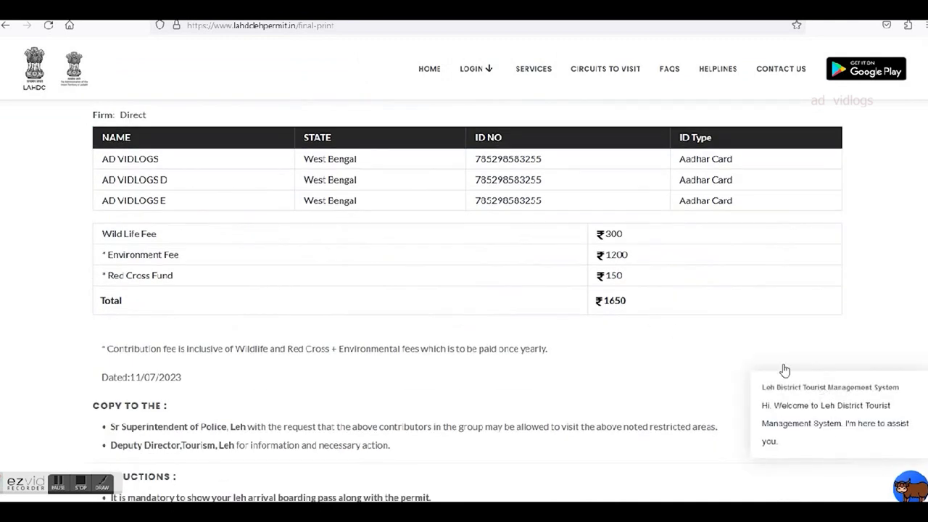
{"action": "left_click", "coordinate": [919, 360]}
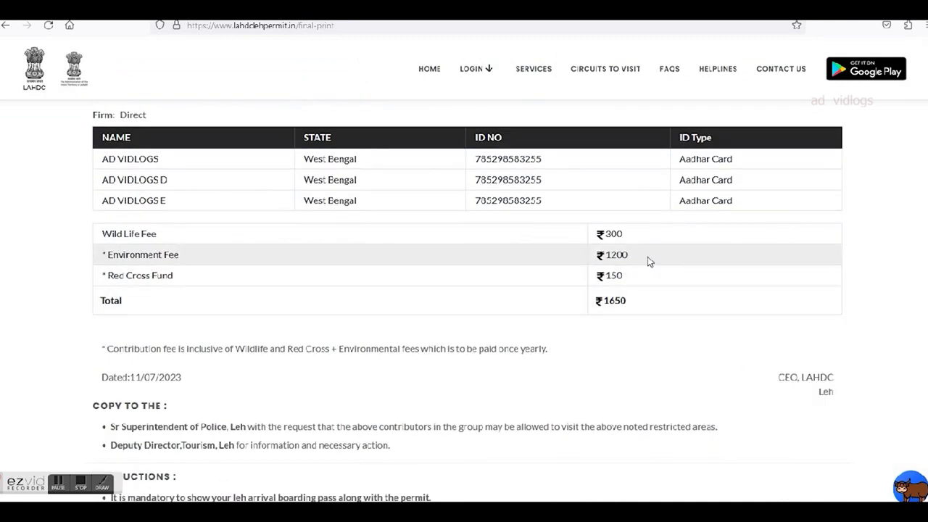
{"action": "left_click_drag", "start_coordinate": [636, 261], "coordinate": [604, 259]}
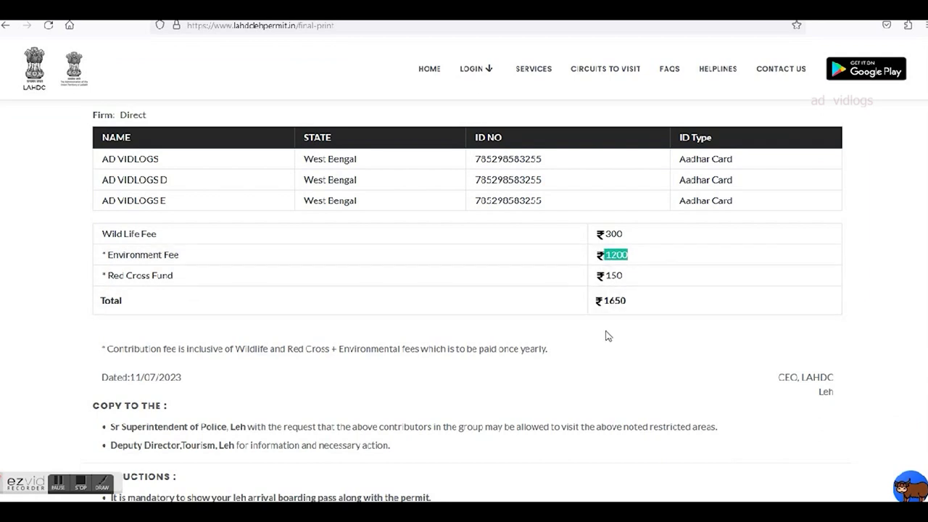
{"action": "left_click_drag", "start_coordinate": [634, 238], "coordinate": [595, 234]}
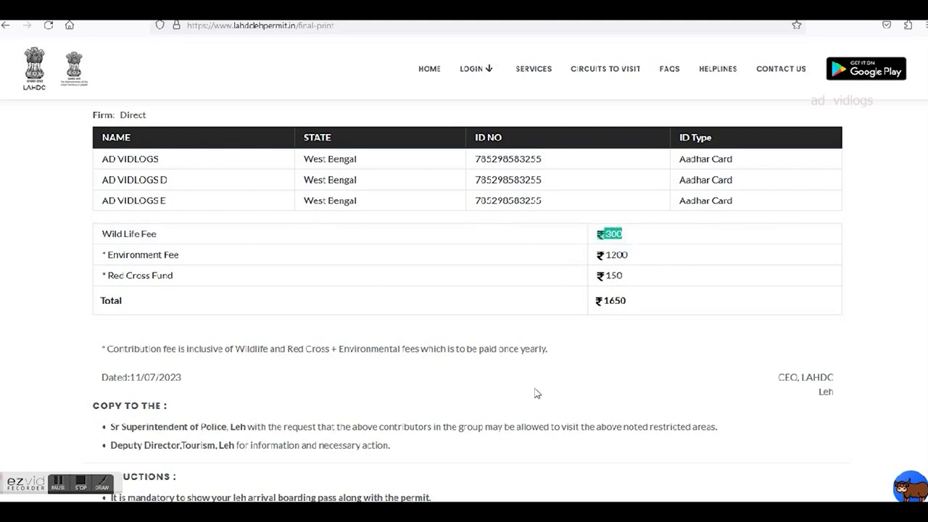
Verify the members' ID numbers and types, then pay the ₹1650 fee via eazypay.
{"action": "scroll", "coordinate": [507, 401], "scroll_direction": "down", "scroll_amount": 4}
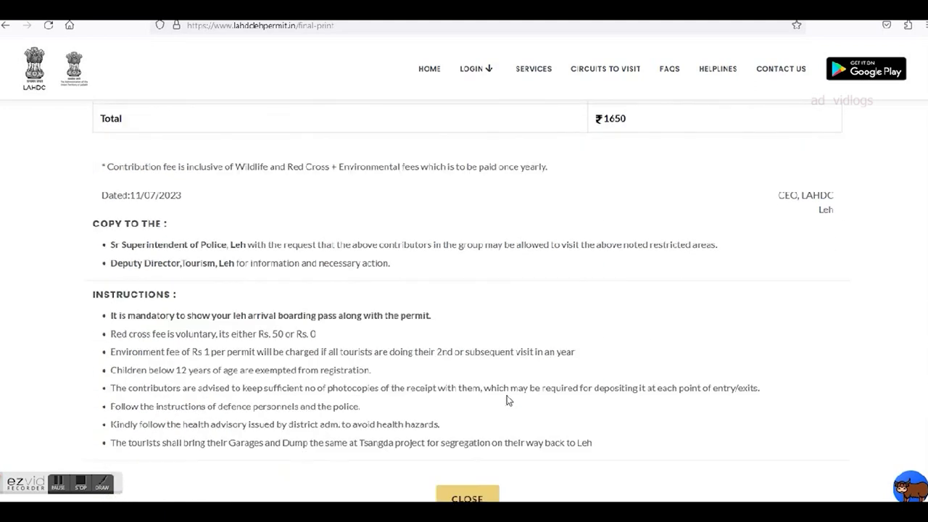
{"action": "scroll", "coordinate": [507, 400], "scroll_direction": "down", "scroll_amount": 3}
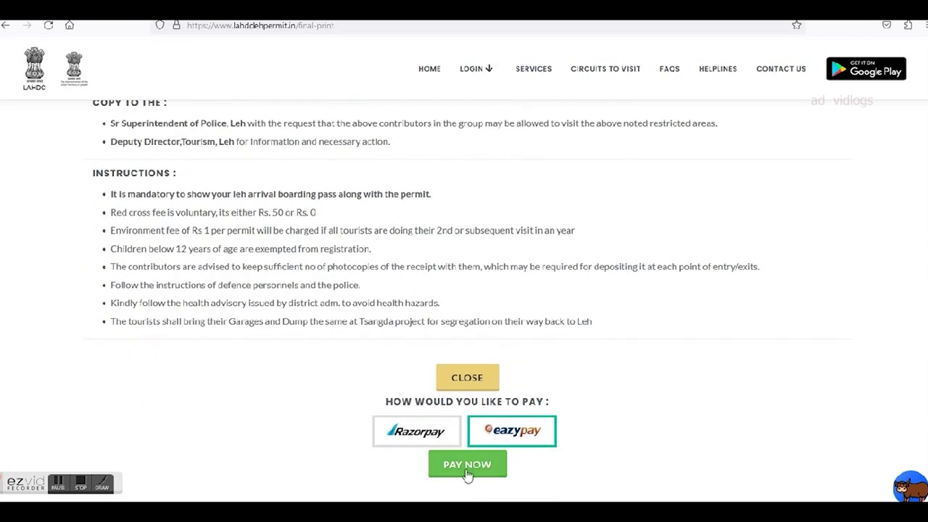
{"action": "scroll", "coordinate": [479, 443], "scroll_direction": "up", "scroll_amount": 15}
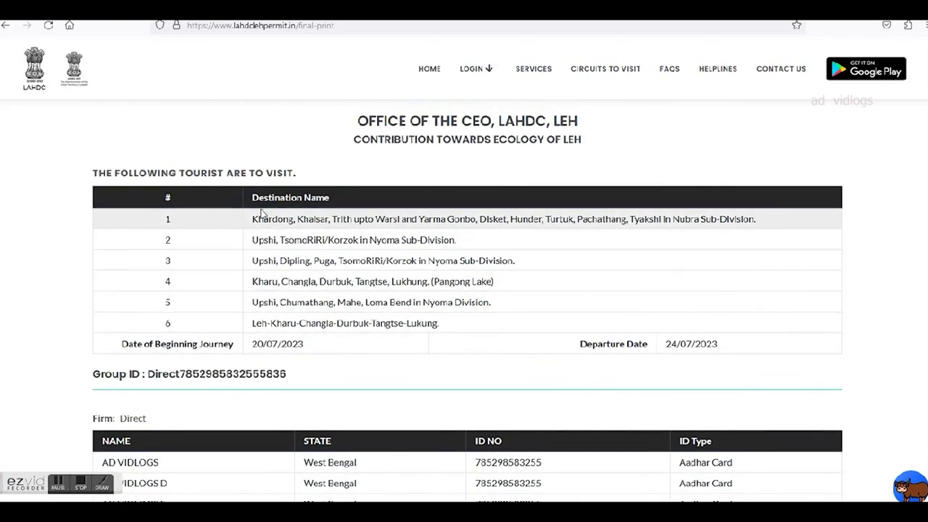
{"action": "scroll", "coordinate": [222, 311], "scroll_direction": "down", "scroll_amount": 4}
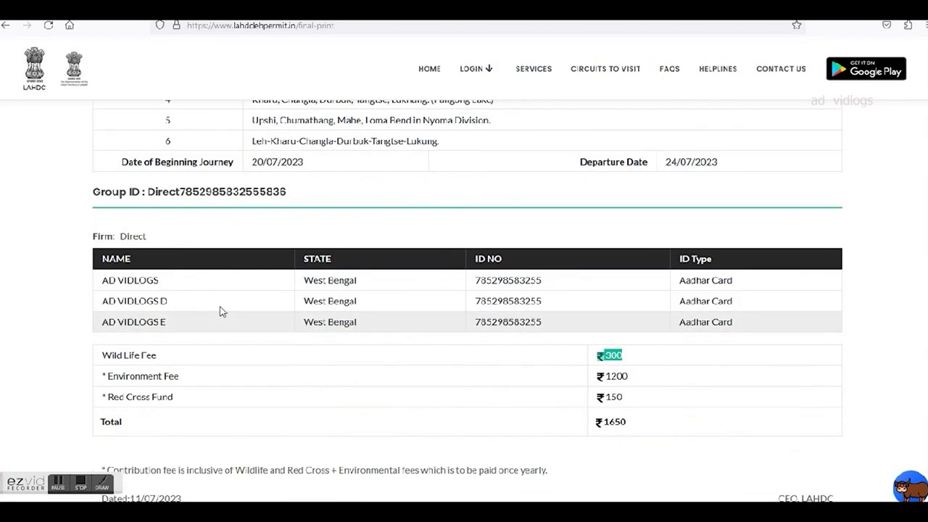
{"action": "left_click_drag", "start_coordinate": [478, 274], "coordinate": [603, 316]}
{"action": "scroll", "coordinate": [692, 341], "scroll_direction": "up", "scroll_amount": 4}
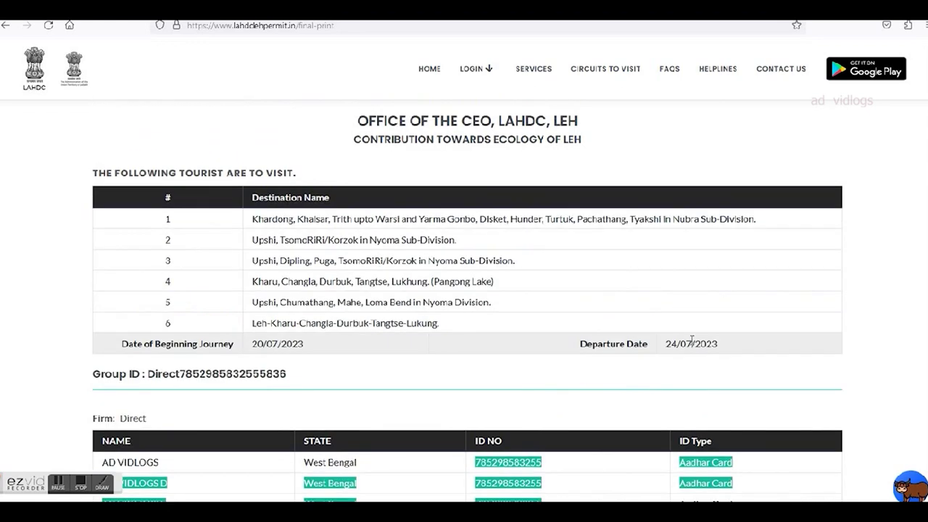
{"action": "scroll", "coordinate": [693, 341], "scroll_direction": "down", "scroll_amount": 10}
{"action": "left_click", "coordinate": [464, 365]}
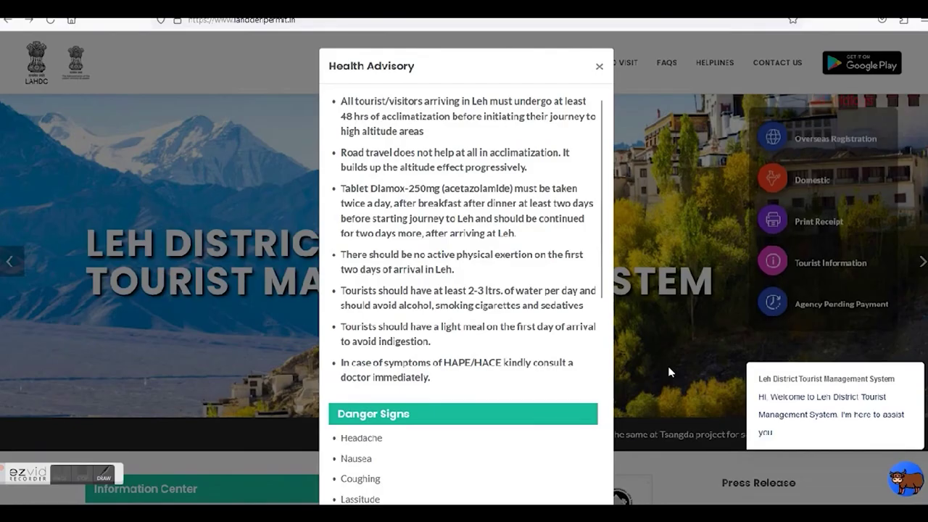
Close the Health Advisory notice and go to Print Receipt for the Print Permit page.
{"action": "left_click", "coordinate": [600, 67]}
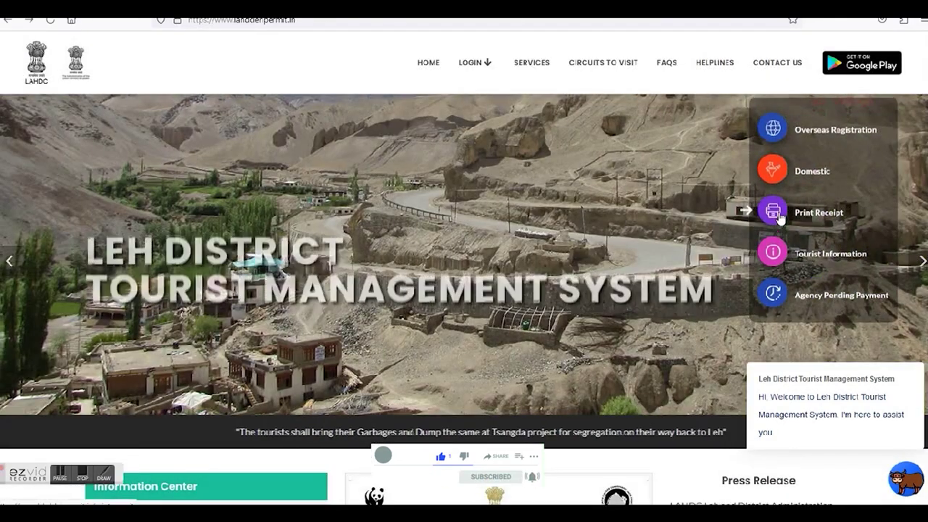
{"action": "left_click", "coordinate": [780, 218]}
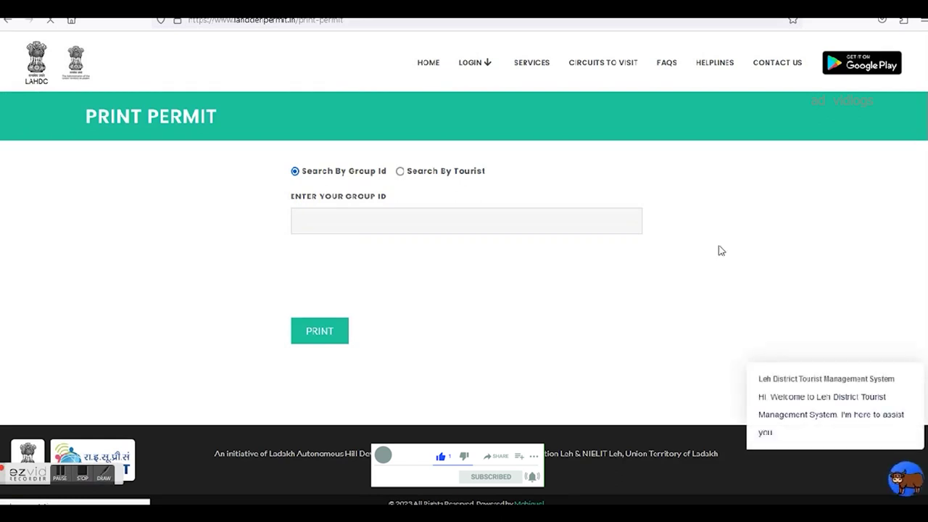
Place the cursor in the ENTER YOUR GROUP ID field for a Group Id search.
{"action": "left_click", "coordinate": [388, 223]}
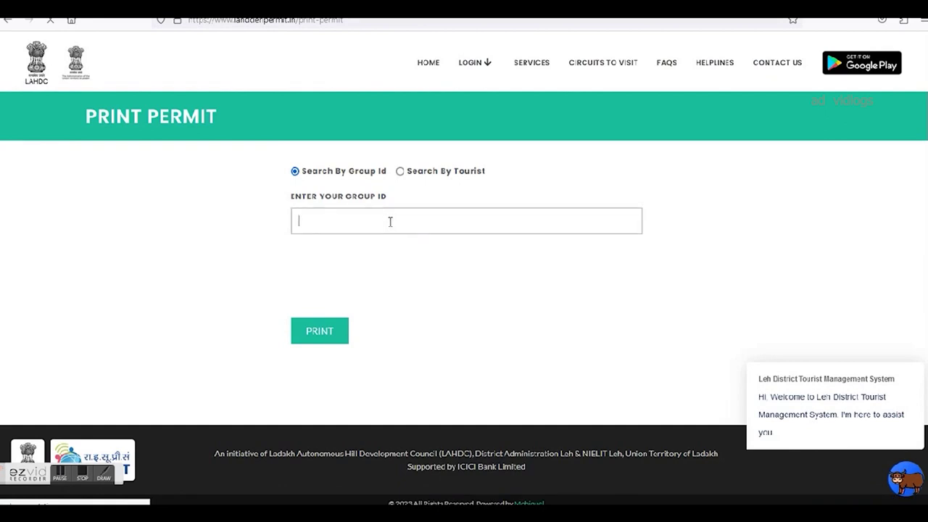